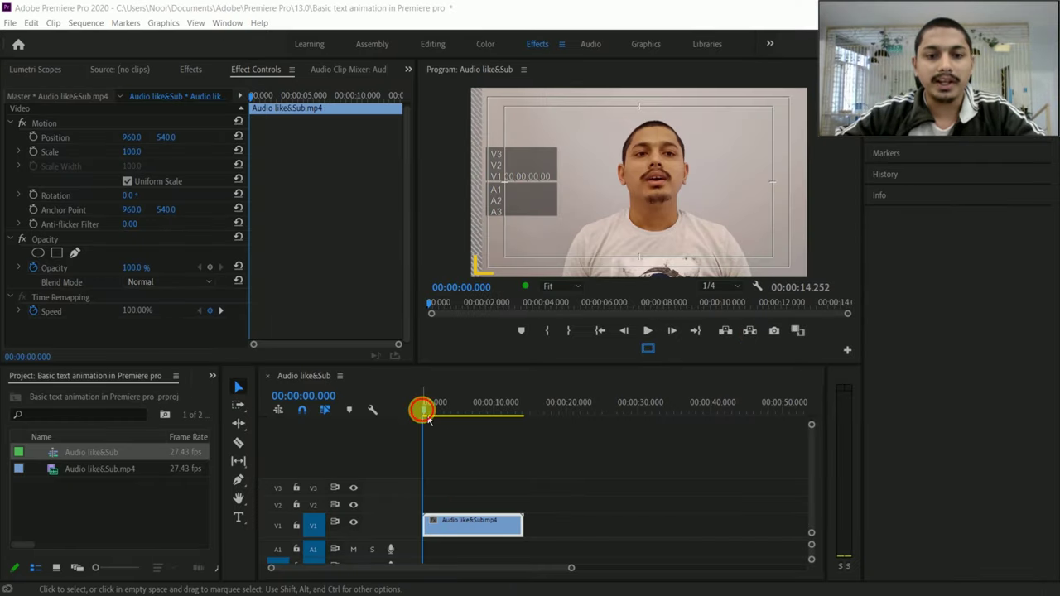
# Step: Scrub the sequence timeline and park the playhead at 00:00:00.669
pyautogui.click(429, 407)
pyautogui.click(442, 413)
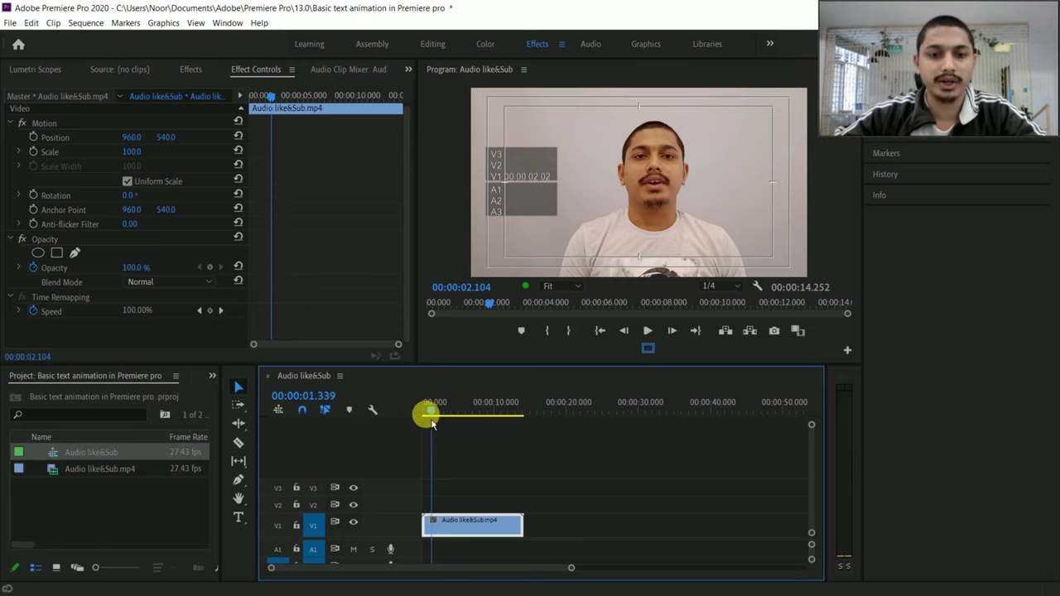
pyautogui.click(427, 410)
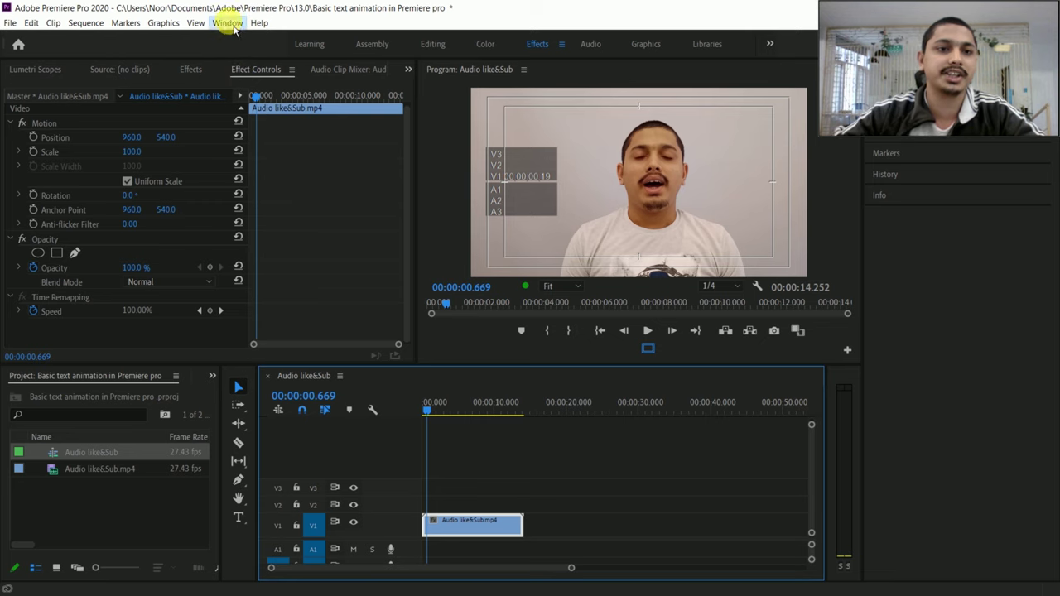
pyautogui.click(228, 23)
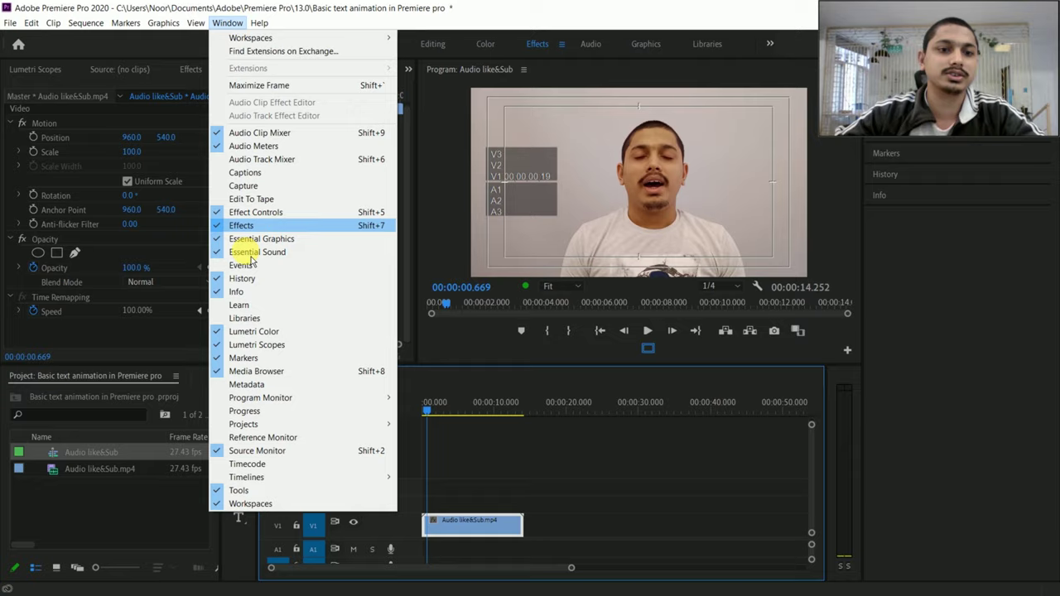
pyautogui.click(228, 25)
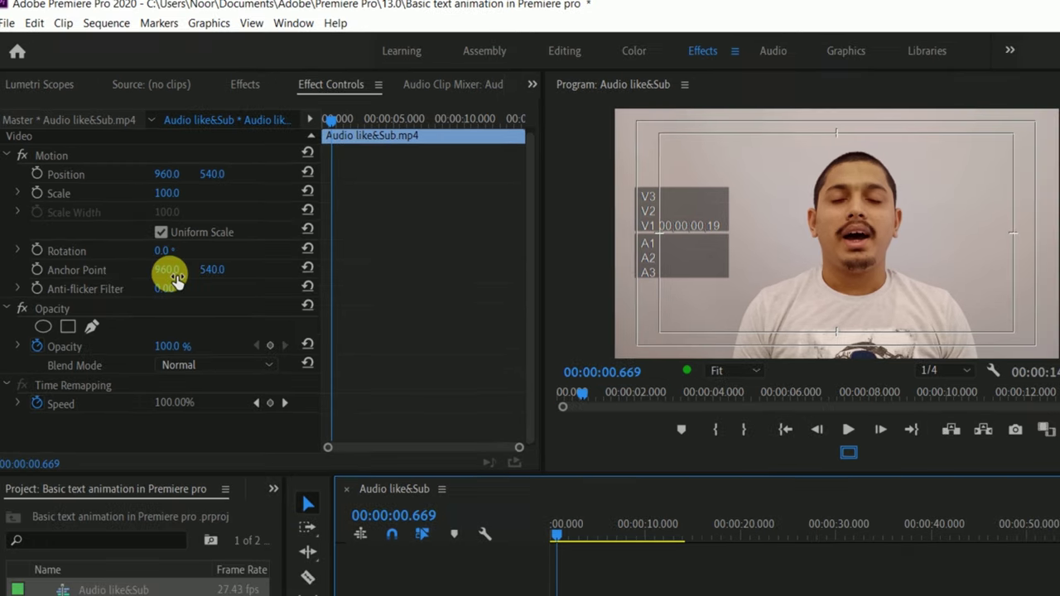
pyautogui.moveTo(175, 279); pyautogui.dragTo(109, 280)
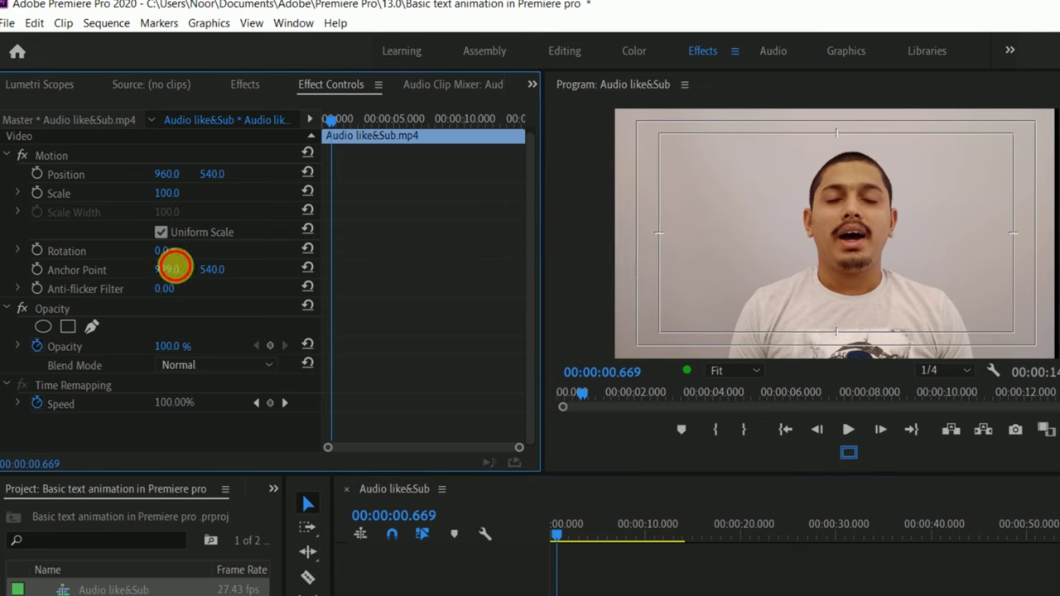
pyautogui.moveTo(167, 269); pyautogui.dragTo(308, 272)
pyautogui.click(308, 269)
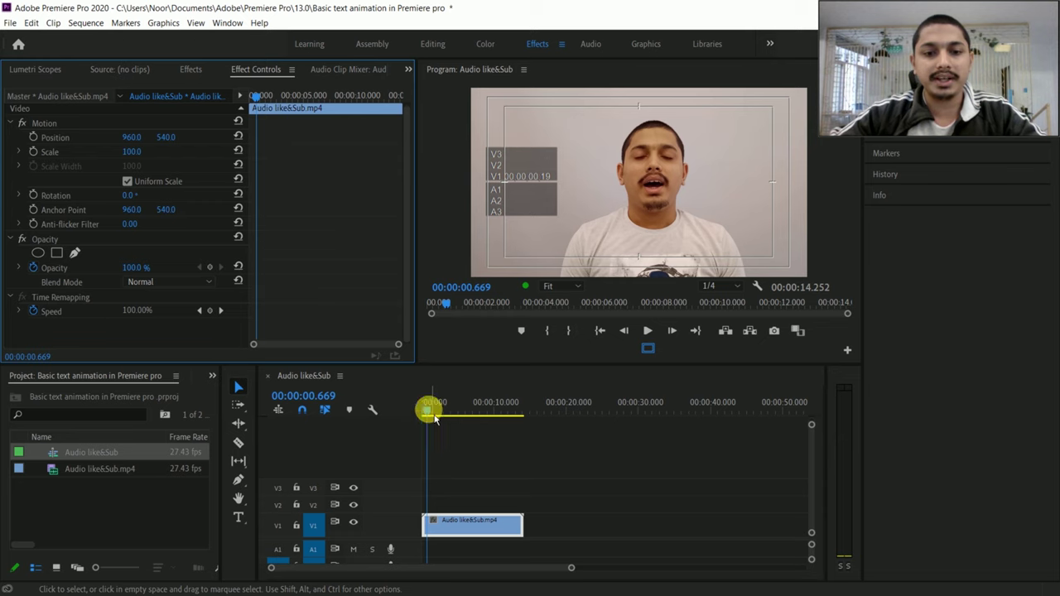
# Step: At 3.156 s, add a New Text Layer graphic on V2 and drag its text to the frame centre
pyautogui.click(445, 411)
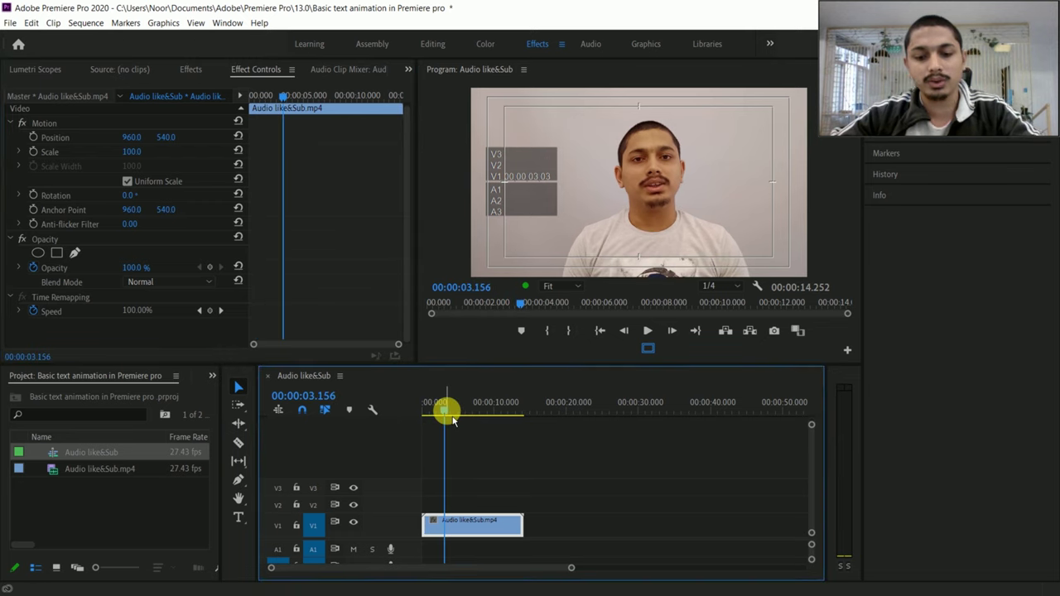
pyautogui.hotkey('ctrl', 't')
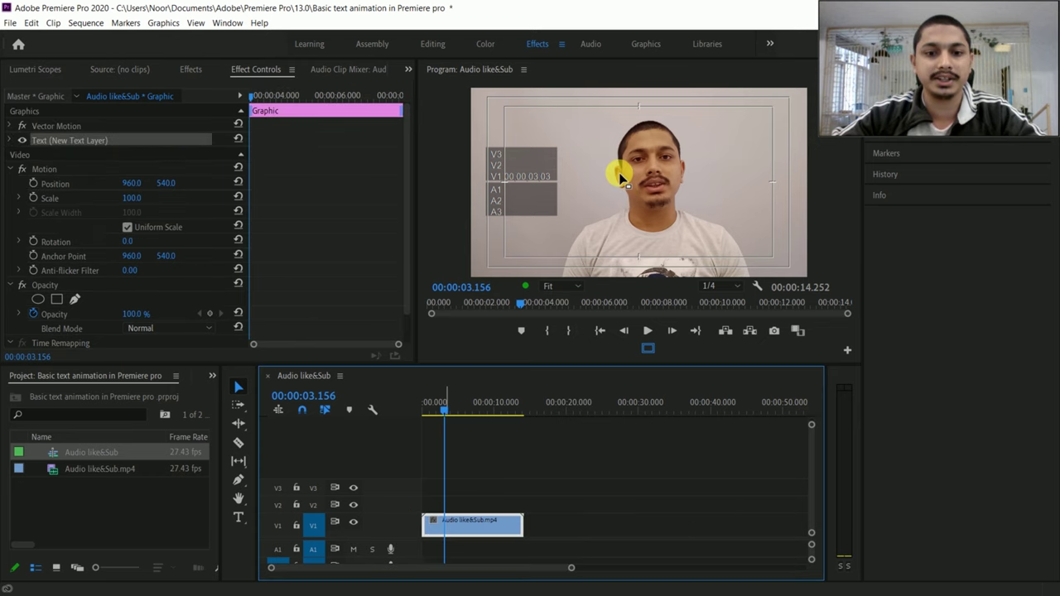
pyautogui.click(637, 178)
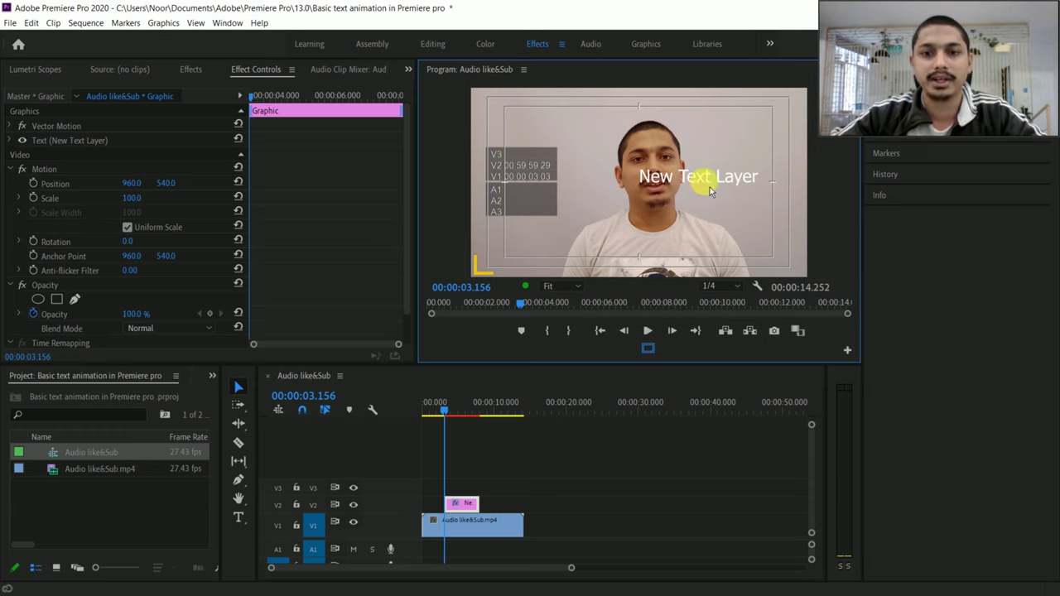
pyautogui.click(662, 183)
pyautogui.moveTo(688, 192)
pyautogui.mouseDown()
pyautogui.moveTo(640, 192)
pyautogui.moveTo(647, 204)
pyautogui.mouseUp()
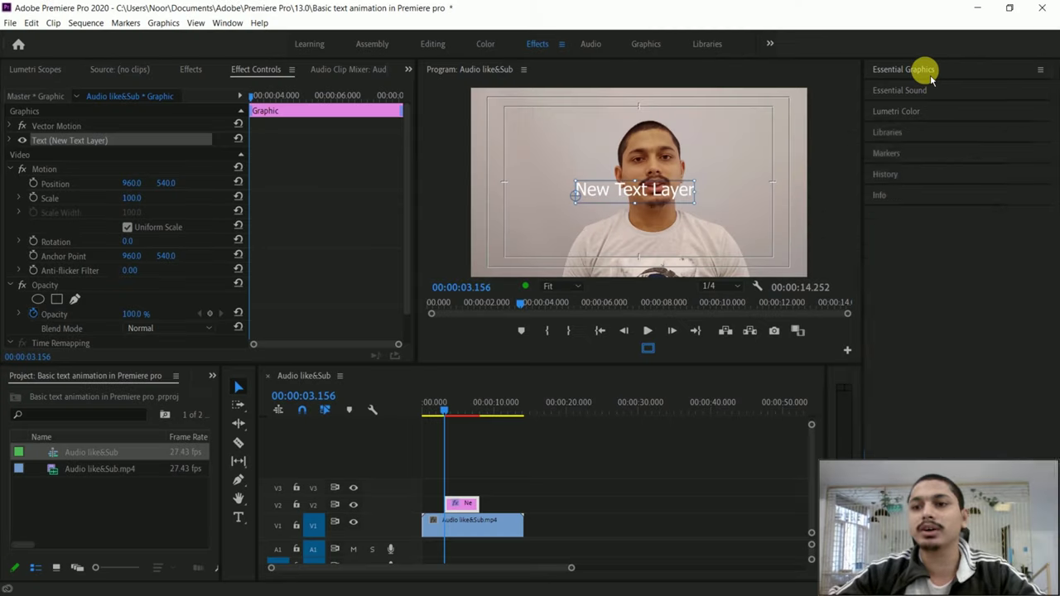
# Step: Review the Essential Graphics text and appearance settings, then delete the New Text Layer graphic from V2
pyautogui.click(910, 71)
pyautogui.scroll(-2, 923, 248)
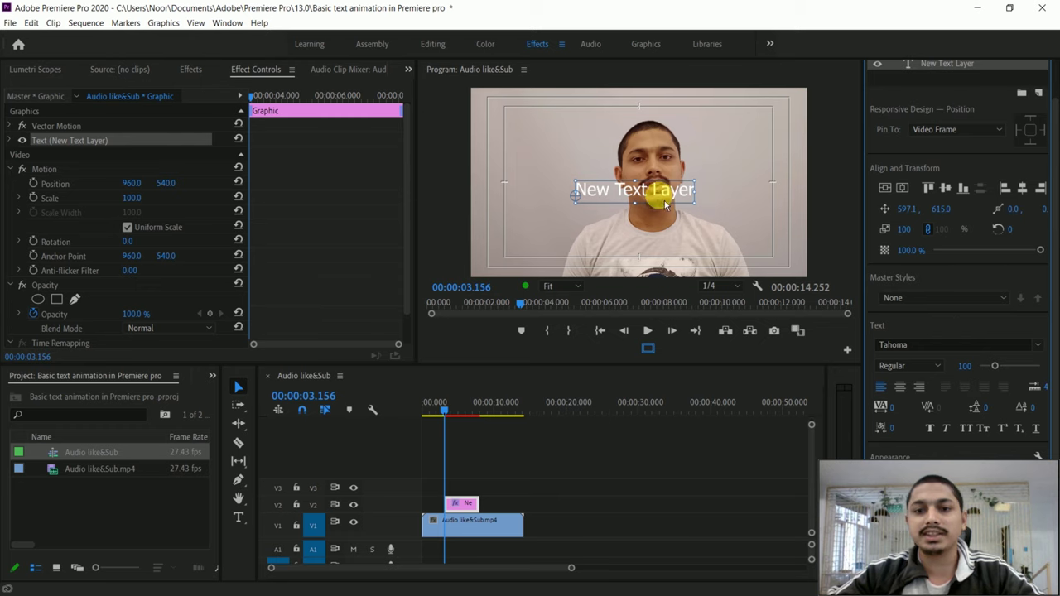
pyautogui.scroll(-2, 950, 314)
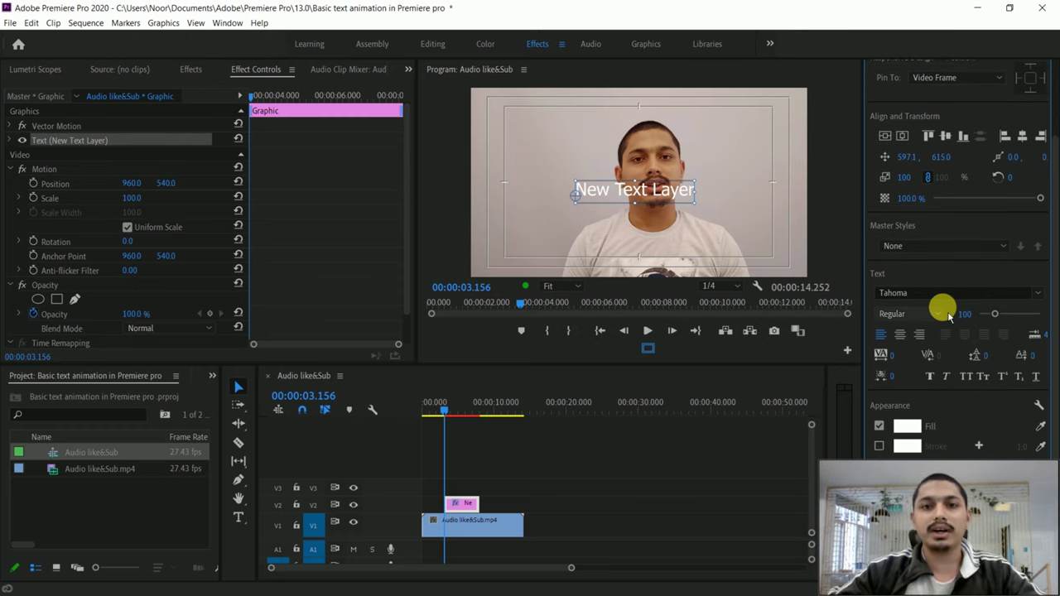
pyautogui.scroll(2, 930, 231)
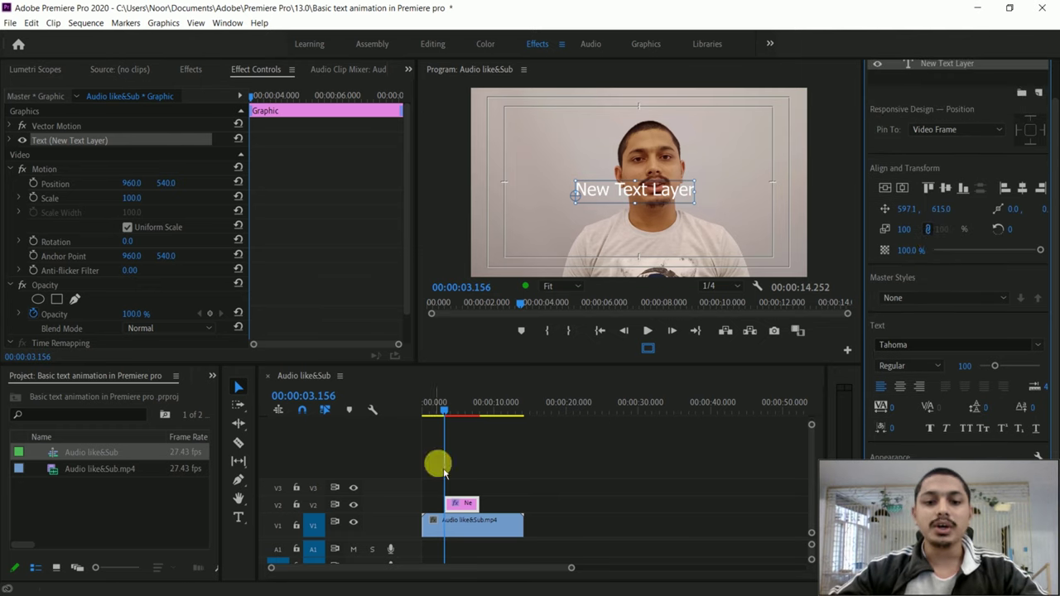
pyautogui.press('Delete')
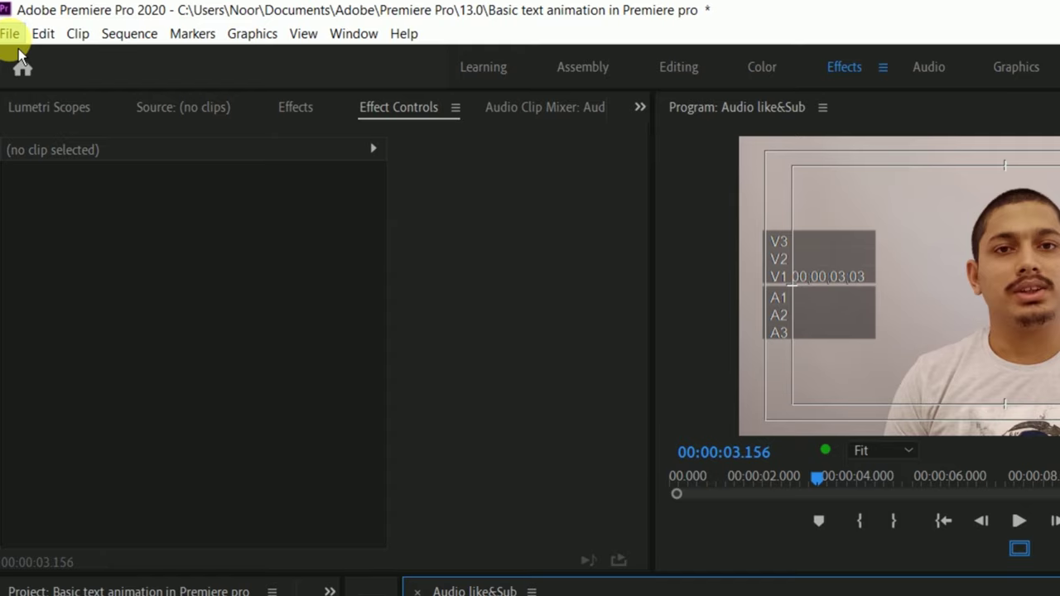
# Step: Create a 1920×1080 legacy title named Title 01 via File > New > Legacy Title
pyautogui.click(11, 33)
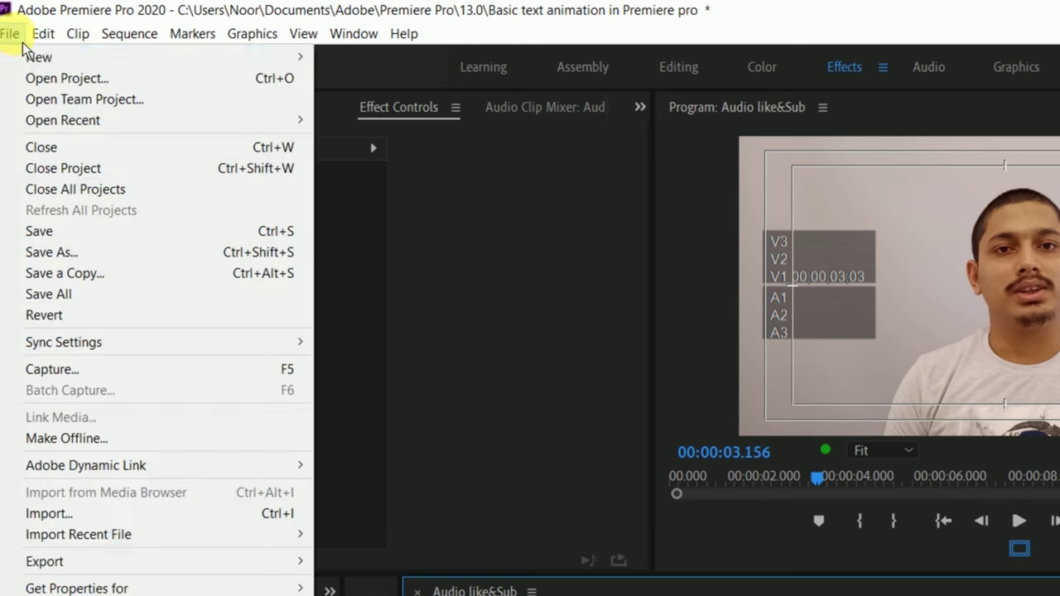
pyautogui.moveTo(46, 60)
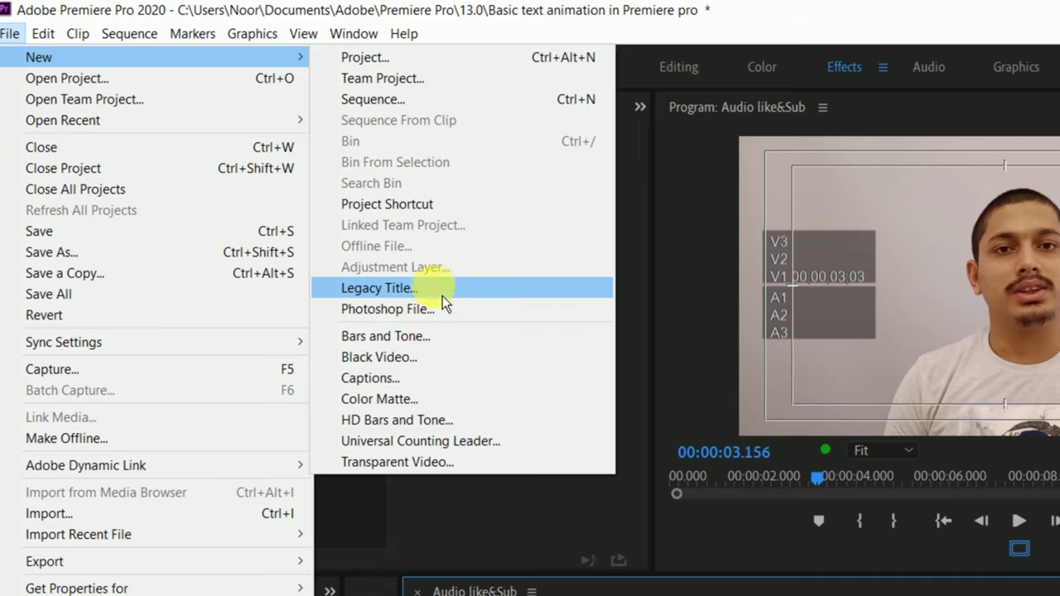
pyautogui.click(455, 289)
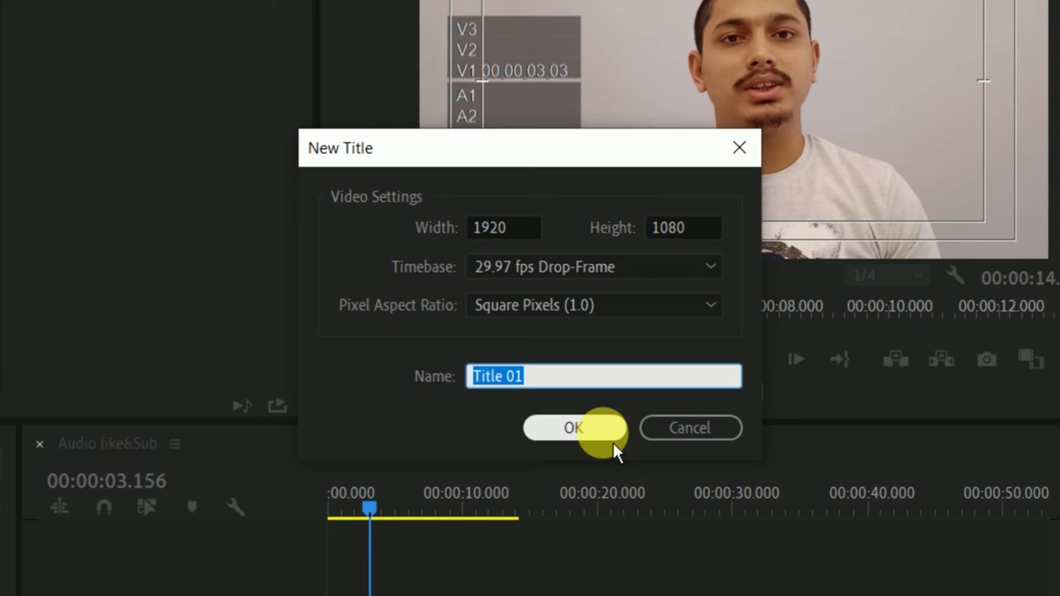
pyautogui.click(602, 439)
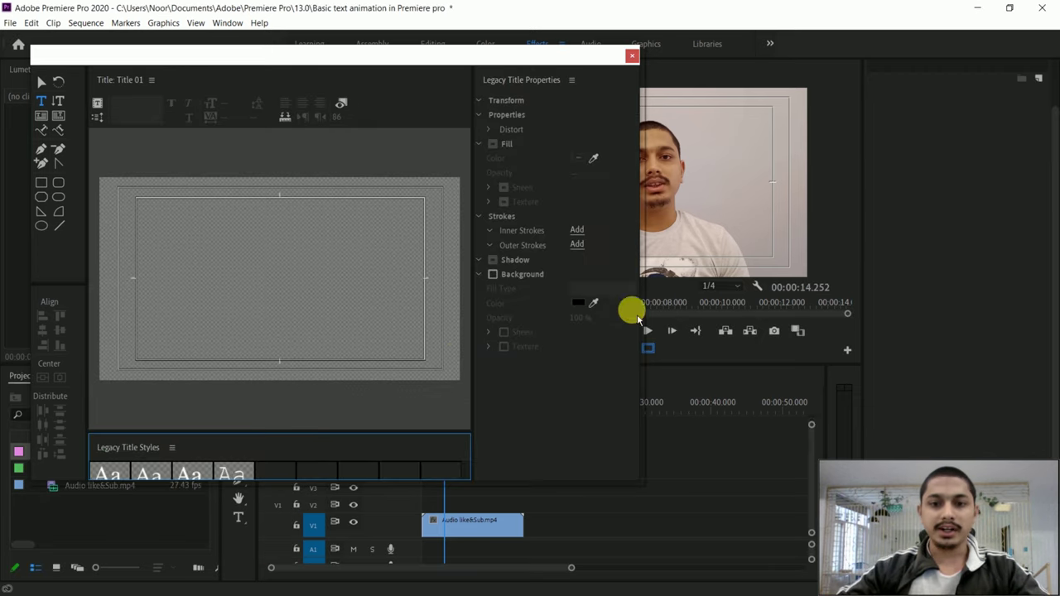
# Step: Widen the title editor and start a text box styled Arial Black at size 100
pyautogui.moveTo(639, 265); pyautogui.dragTo(912, 263)
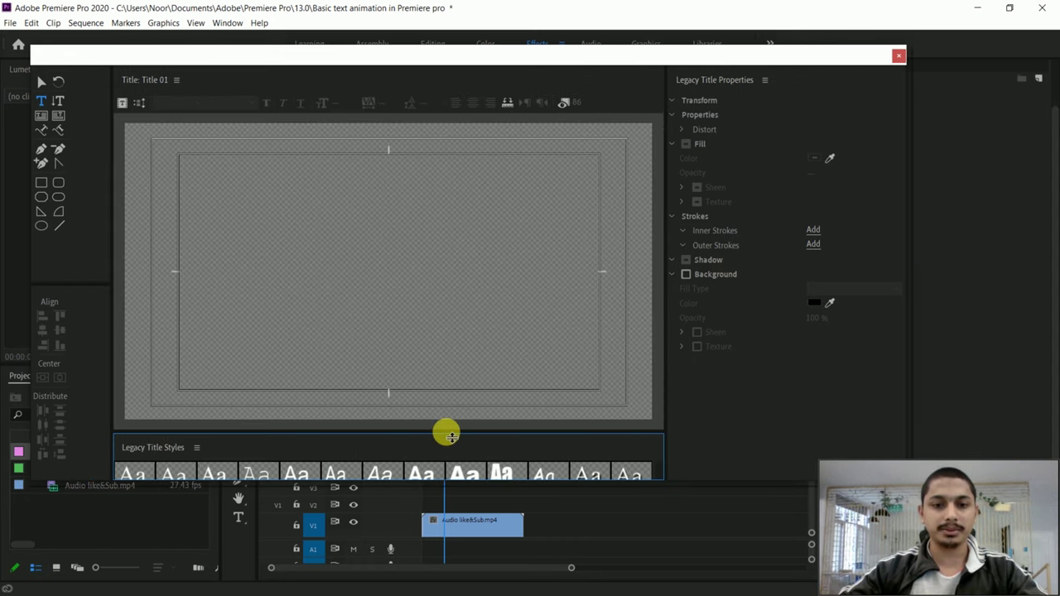
pyautogui.moveTo(447, 435); pyautogui.dragTo(444, 409)
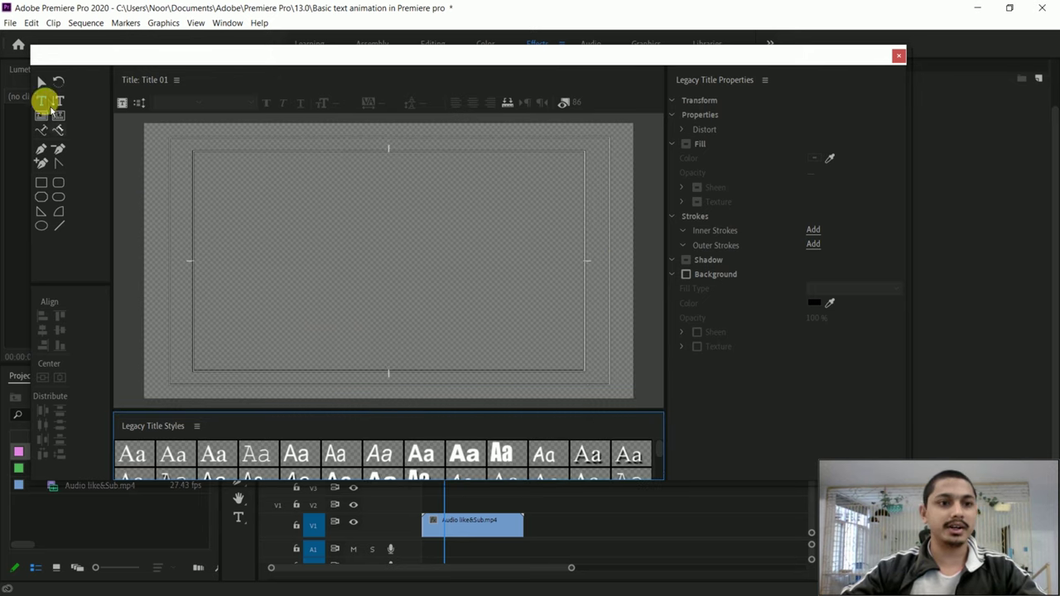
pyautogui.click(41, 81)
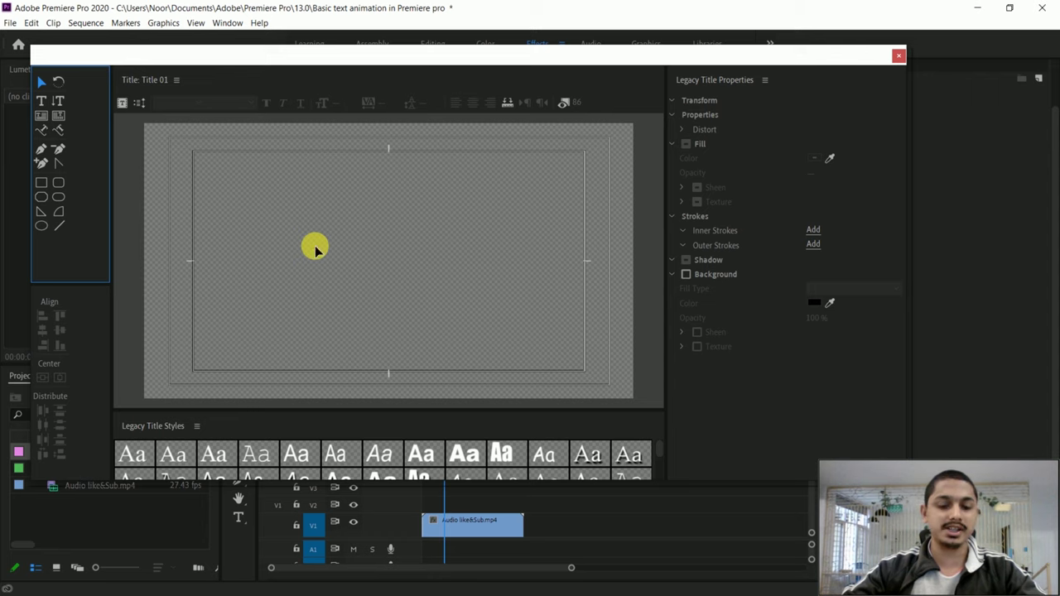
pyautogui.press('t')
pyautogui.click(337, 303)
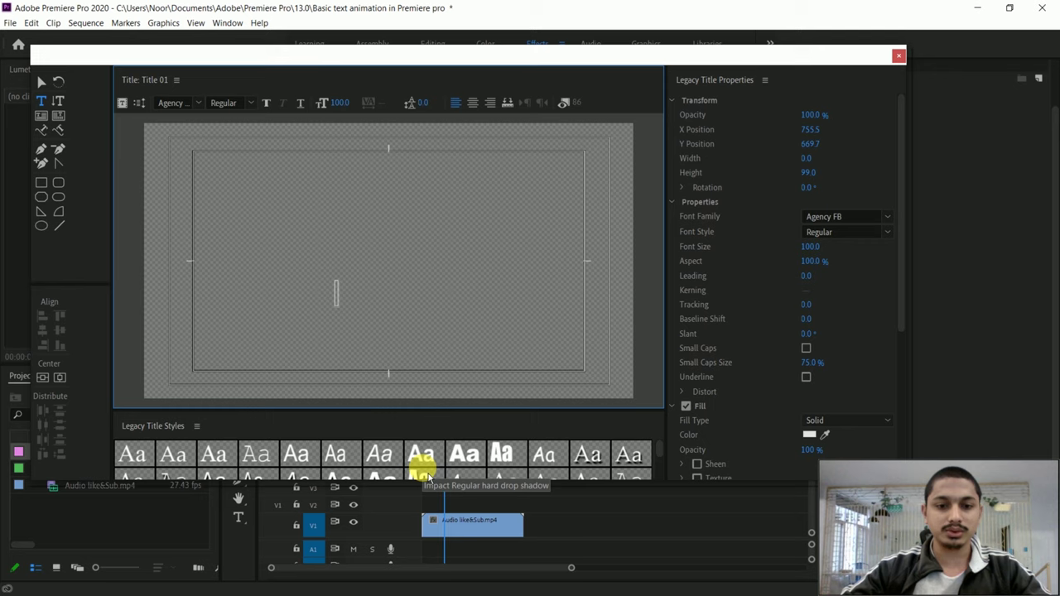
pyautogui.click(377, 457)
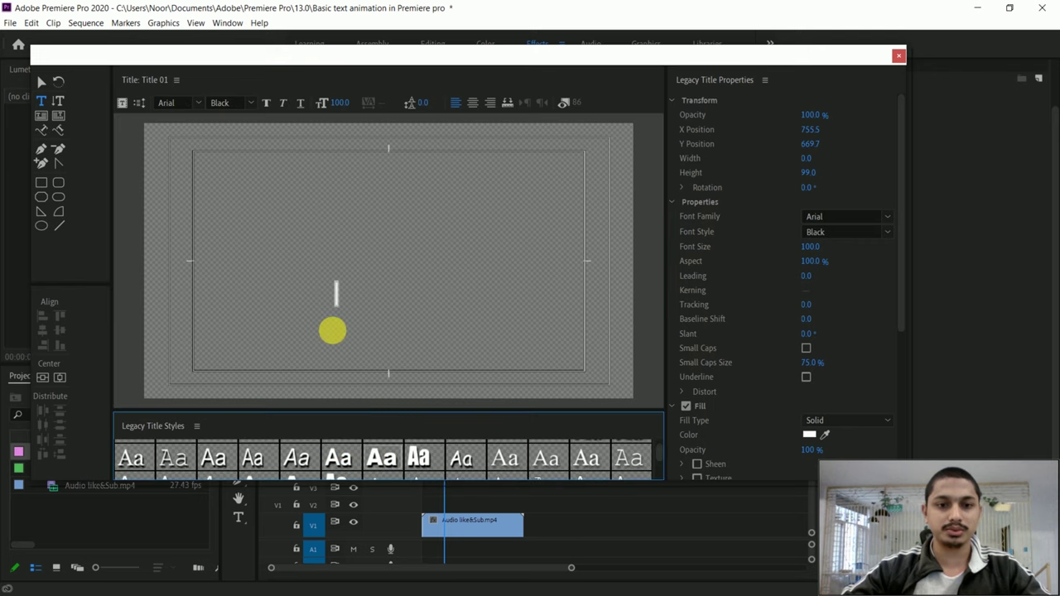
pyautogui.click(339, 291)
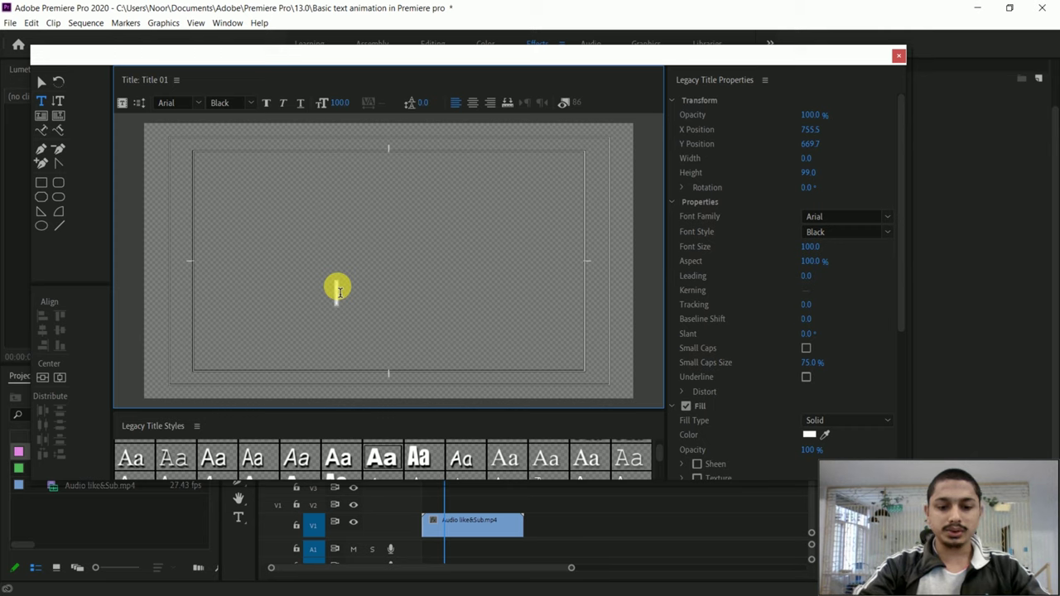
# Step: Type 'Like&Comment', add a 'Subscribe' second line, and enlarge the Subscribe font size
pyautogui.write('Like')
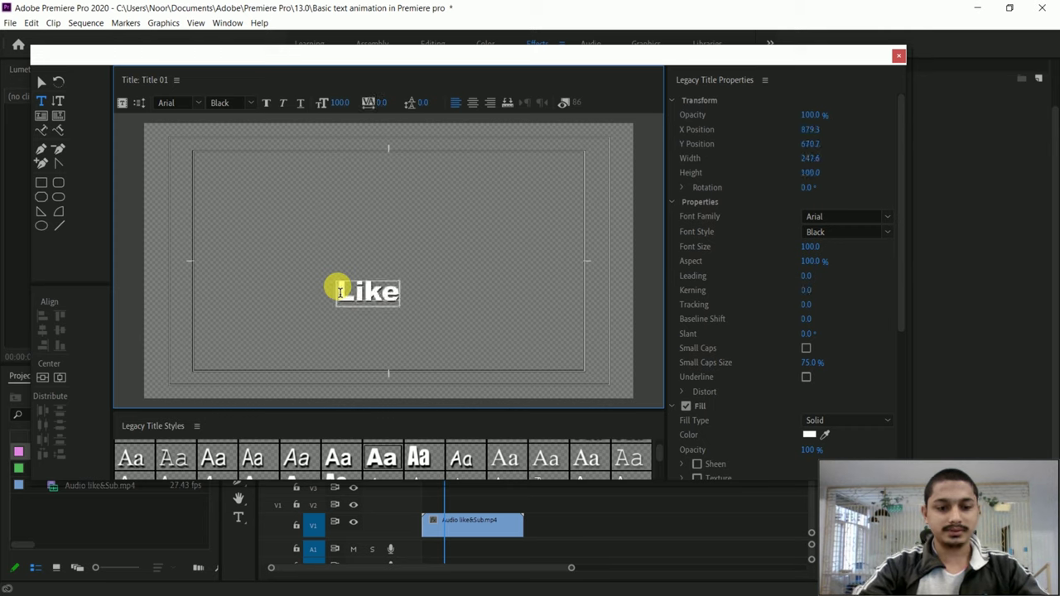
pyautogui.write('&Comment')
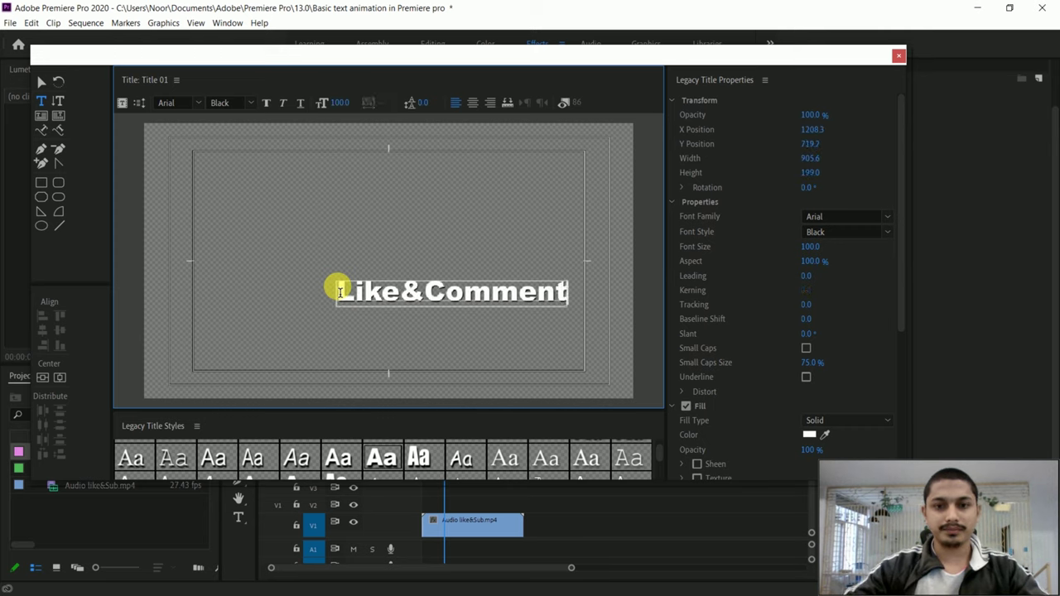
pyautogui.press('Return')
pyautogui.write('Subscribe')
pyautogui.moveTo(525, 326); pyautogui.dragTo(342, 317)
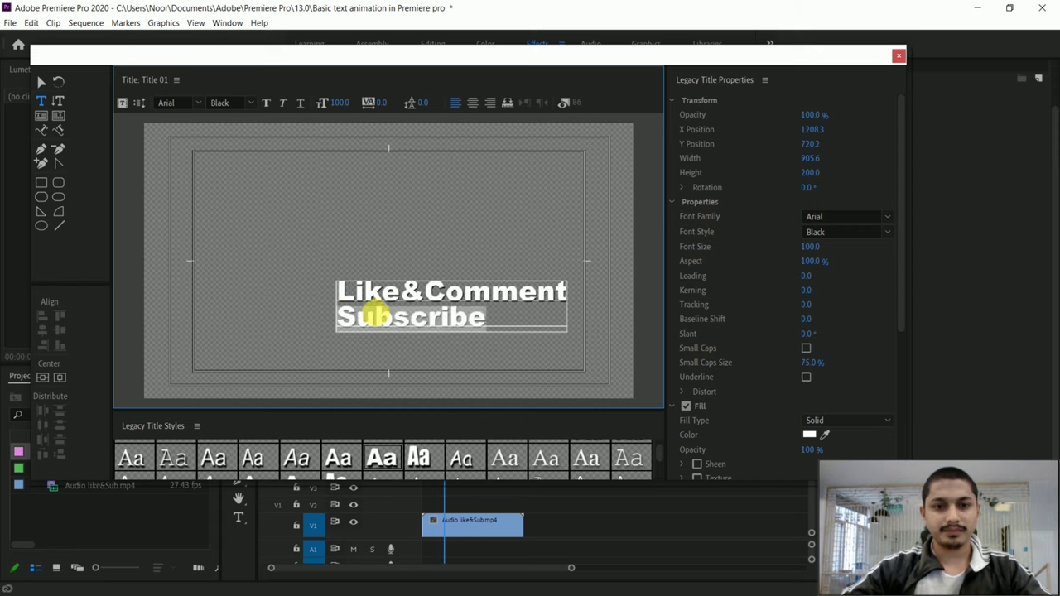
pyautogui.moveTo(810, 246)
pyautogui.mouseDown()
pyautogui.moveTo(828, 246)
pyautogui.moveTo(814, 241)
pyautogui.mouseUp()
# Step: Move the whole title text block to the lower-left, at X 554.4, Y 900.1
pyautogui.click(40, 81)
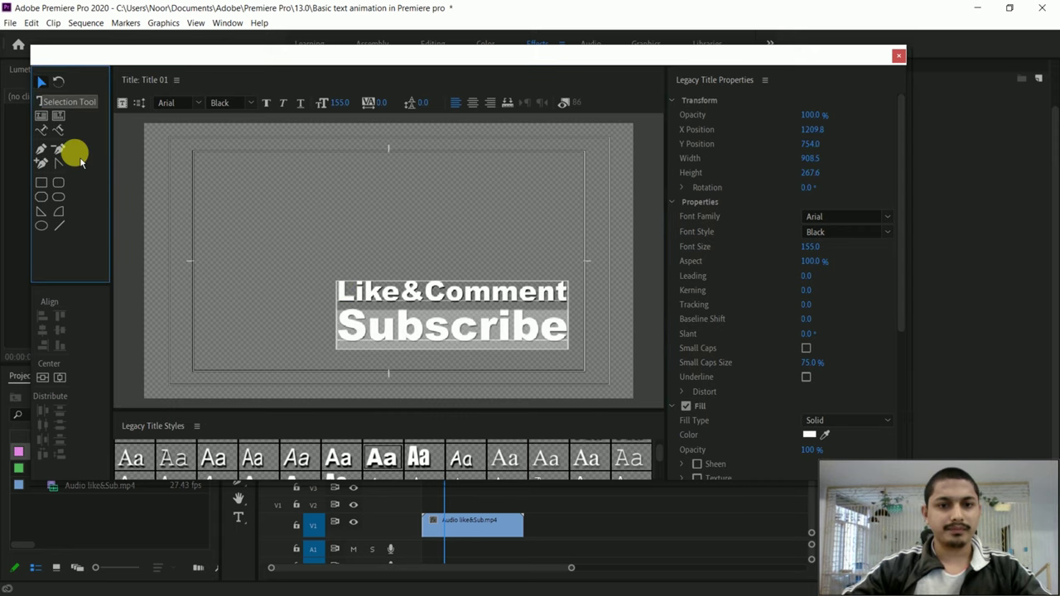
pyautogui.click(386, 326)
pyautogui.moveTo(343, 341); pyautogui.dragTo(245, 367)
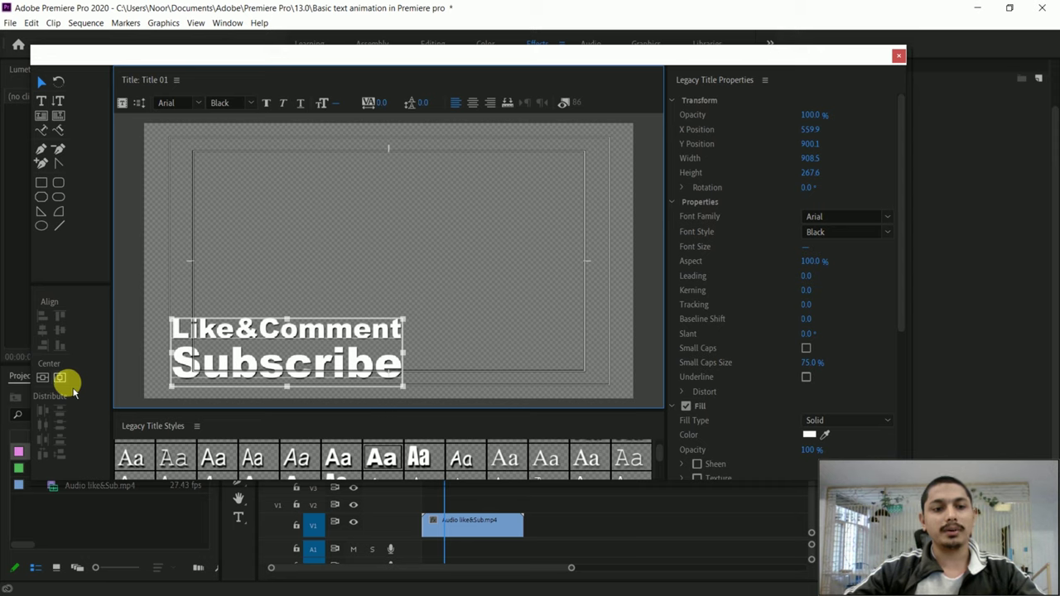
pyautogui.moveTo(319, 377); pyautogui.dragTo(317, 376)
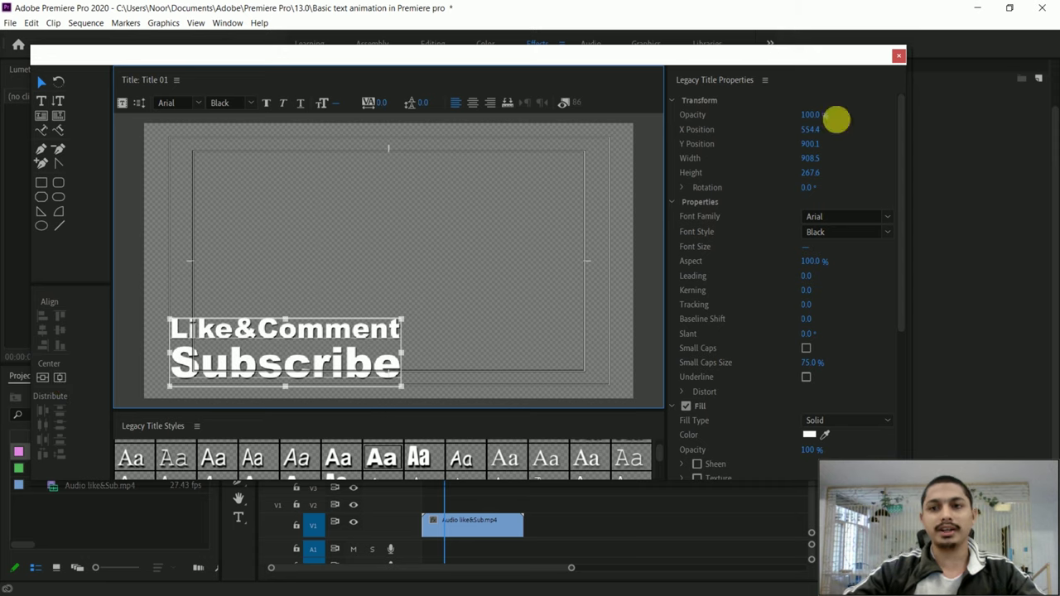
# Step: Close the title editor, place Title 01 on V2 at the playhead, and play to check
pyautogui.click(899, 58)
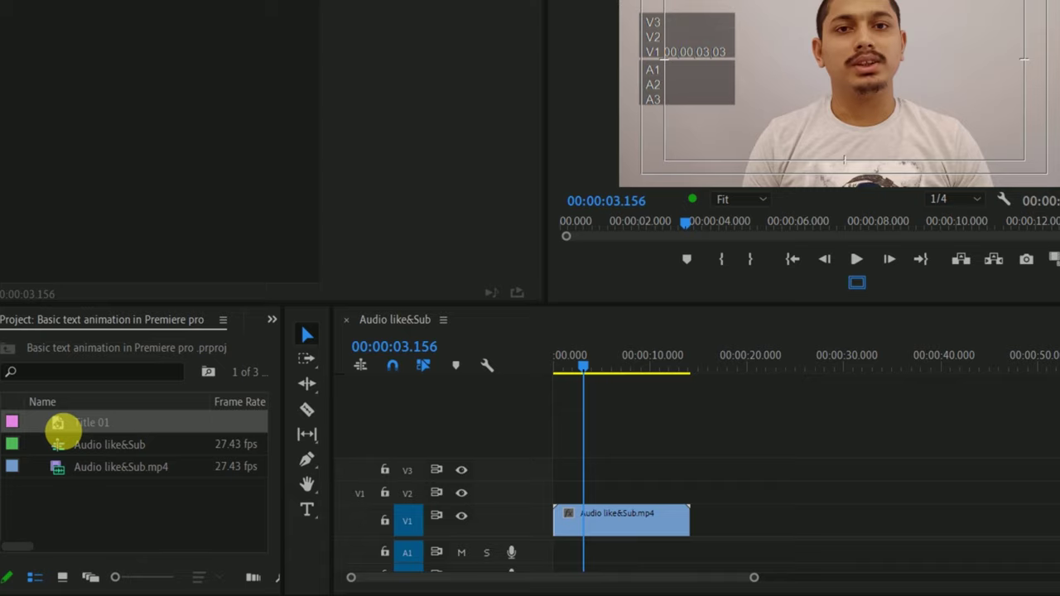
pyautogui.click(18, 423)
pyautogui.moveTo(189, 427); pyautogui.dragTo(610, 490)
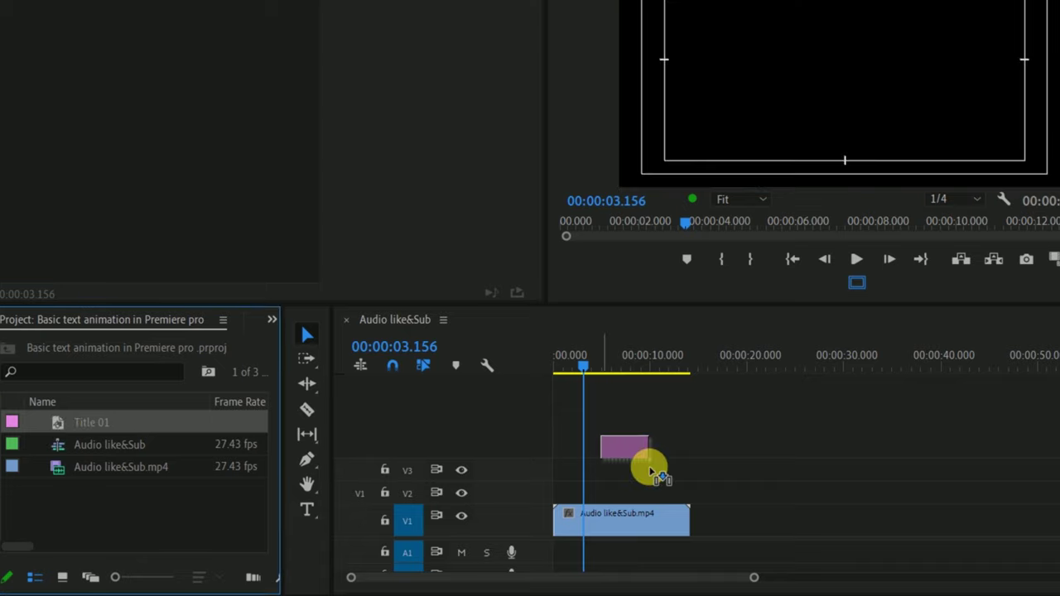
pyautogui.moveTo(466, 504); pyautogui.dragTo(447, 505)
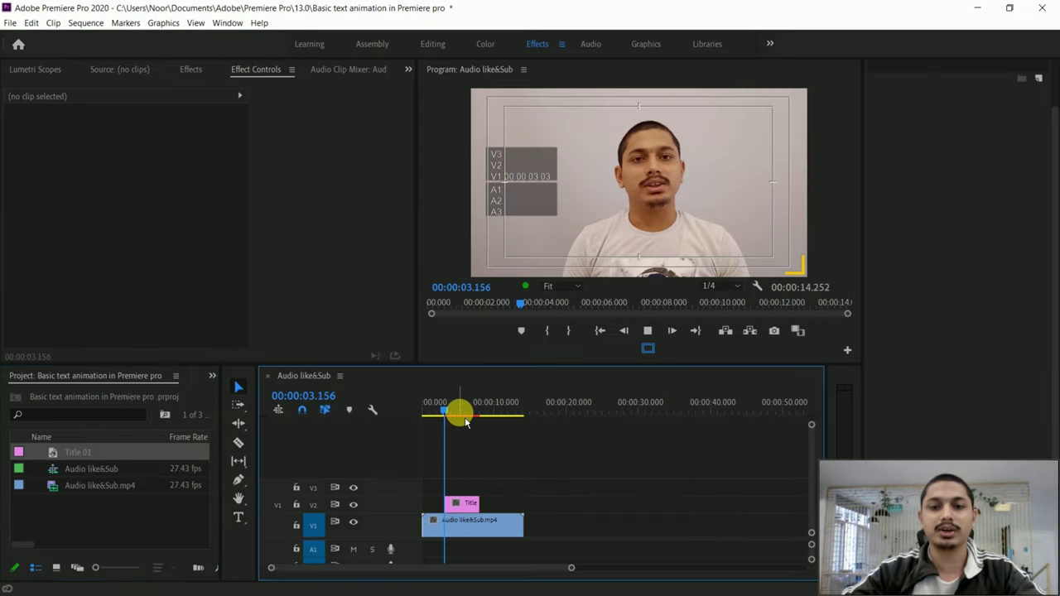
pyautogui.press('space')
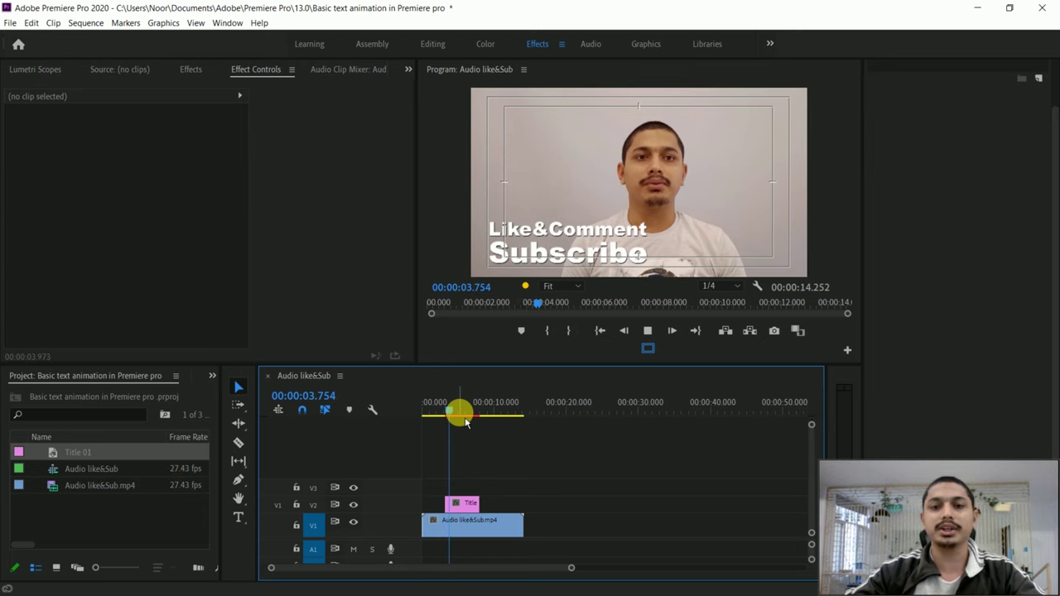
# Step: Select the Title 01 clip and collapse the V2 track back to normal height
pyautogui.click(468, 503)
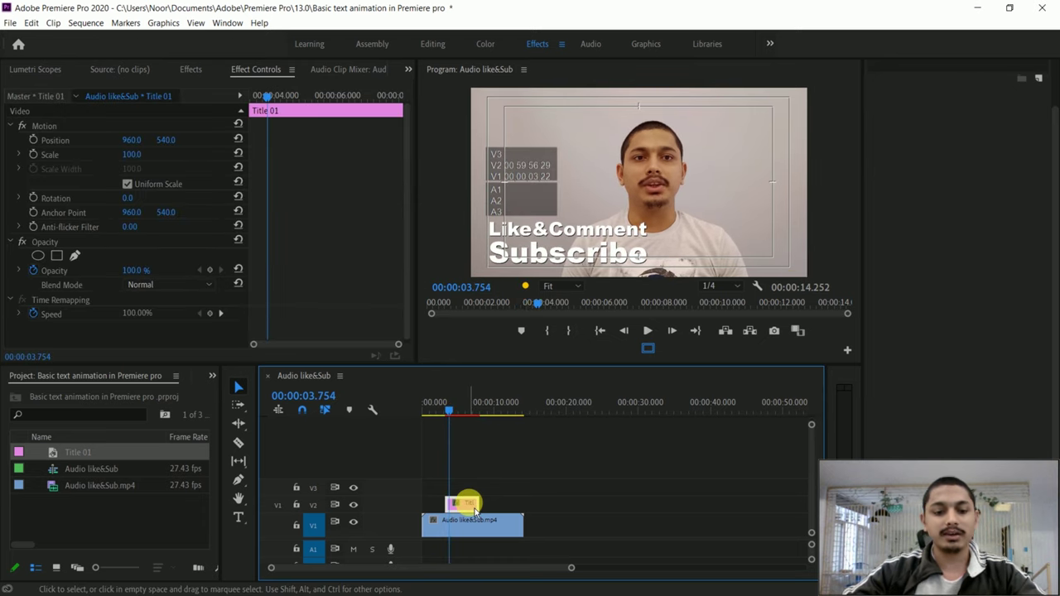
pyautogui.scroll(2, 475, 511)
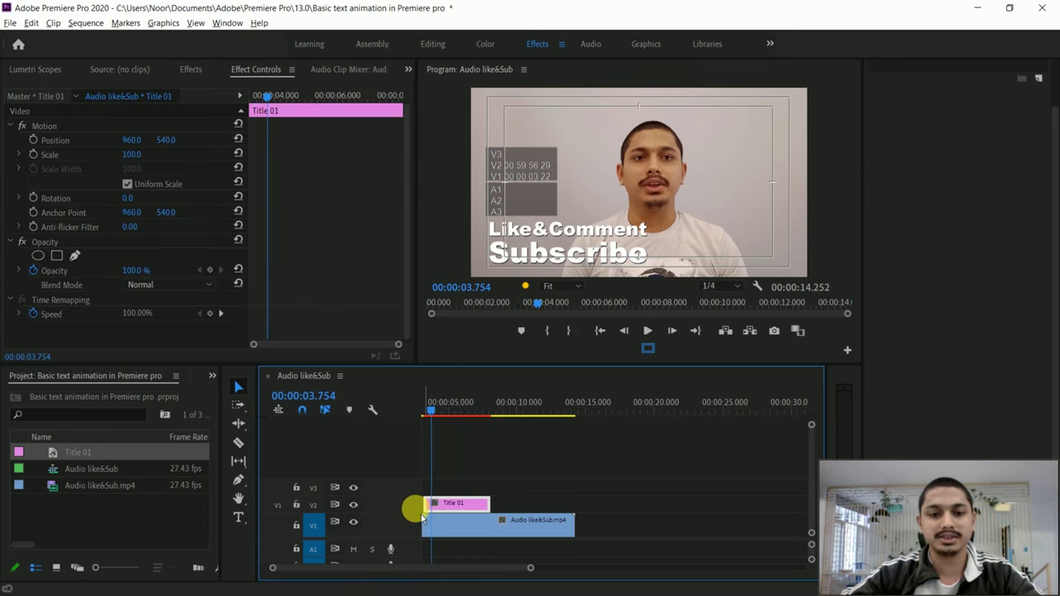
pyautogui.scroll(3, 414, 506)
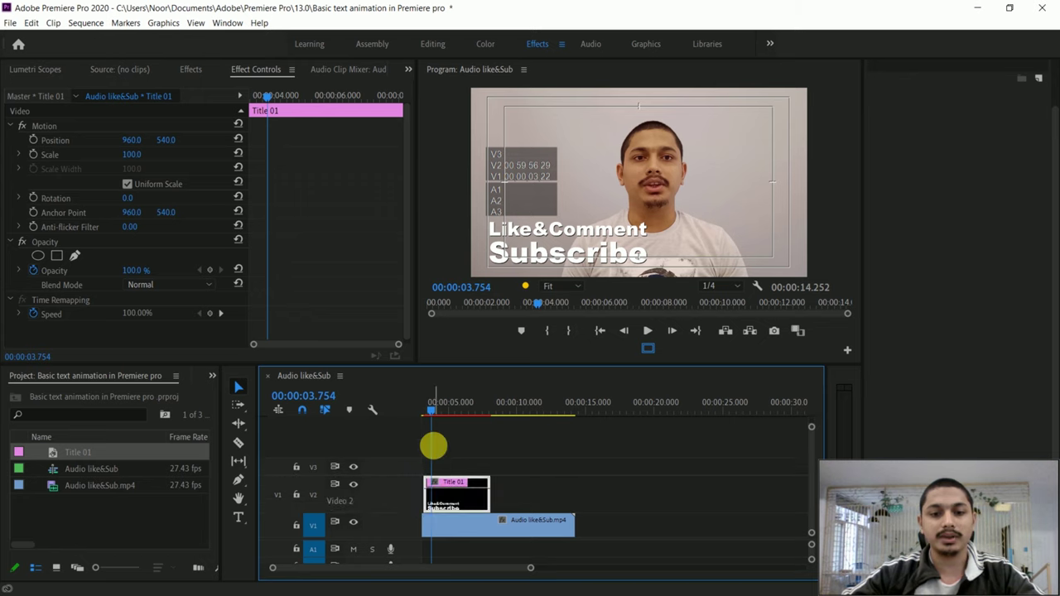
pyautogui.scroll(-1, 433, 445)
pyautogui.scroll(3, 381, 509)
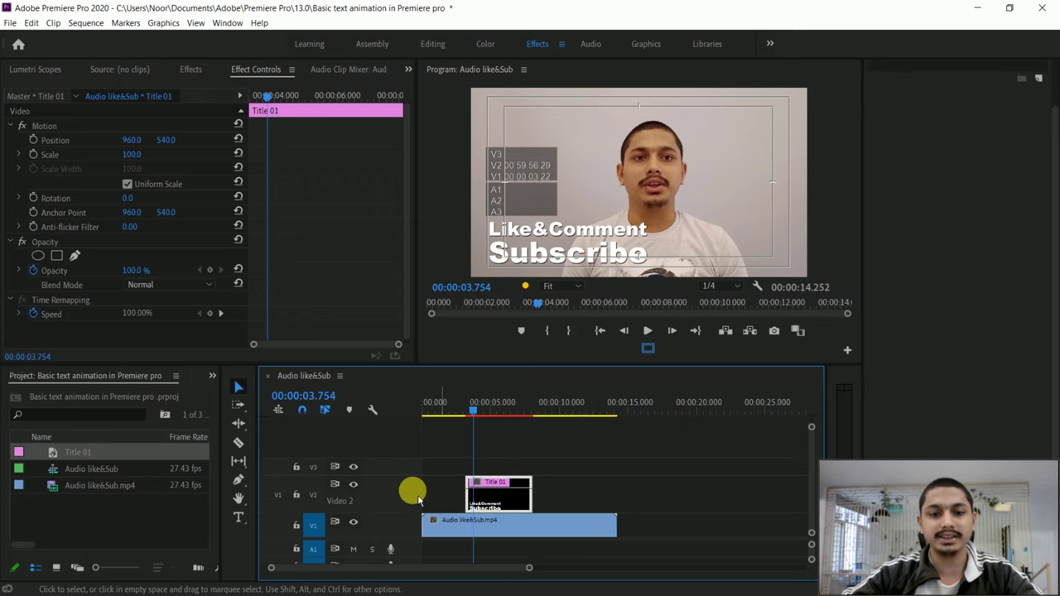
pyautogui.doubleClick(416, 497)
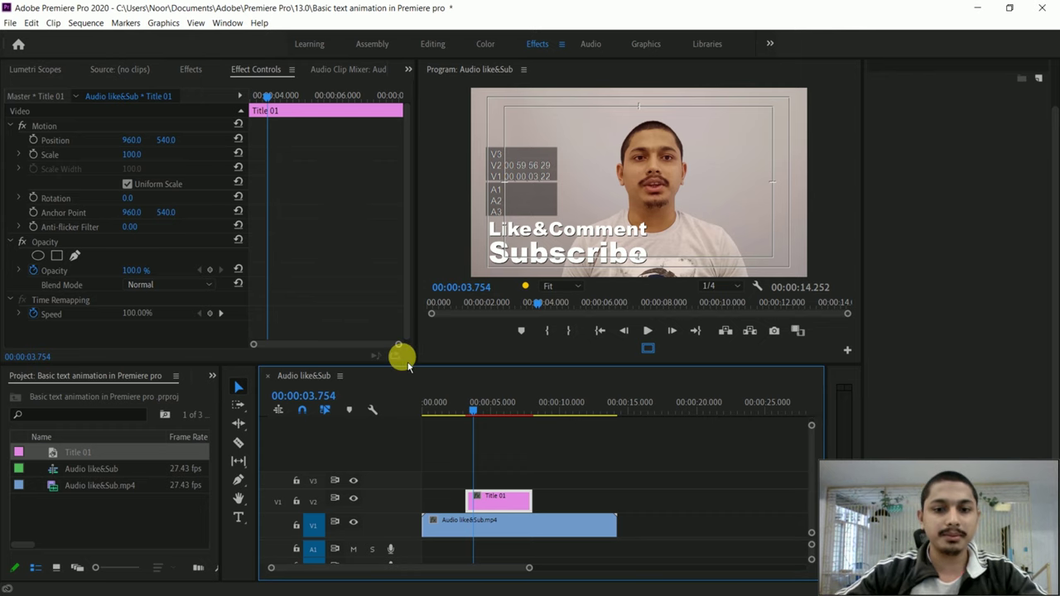
# Step: Set Title 01's Motion Position to X 957.0 and Y 546.0 in Effect Controls
pyautogui.moveTo(131, 140)
pyautogui.mouseDown()
pyautogui.moveTo(115, 141)
pyautogui.moveTo(215, 149)
pyautogui.moveTo(161, 149)
pyautogui.mouseUp()
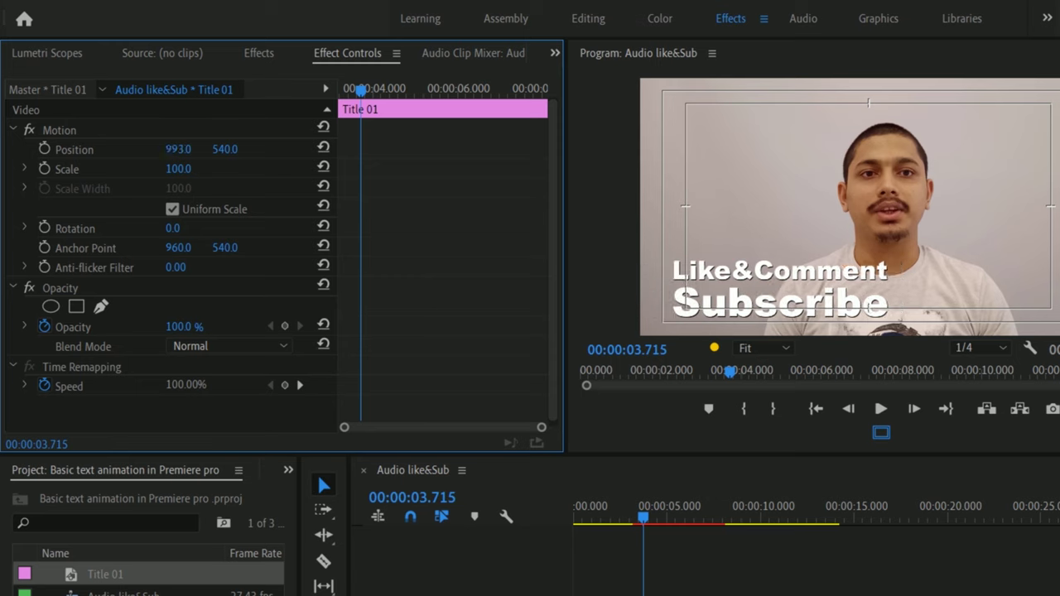
pyautogui.click(185, 149)
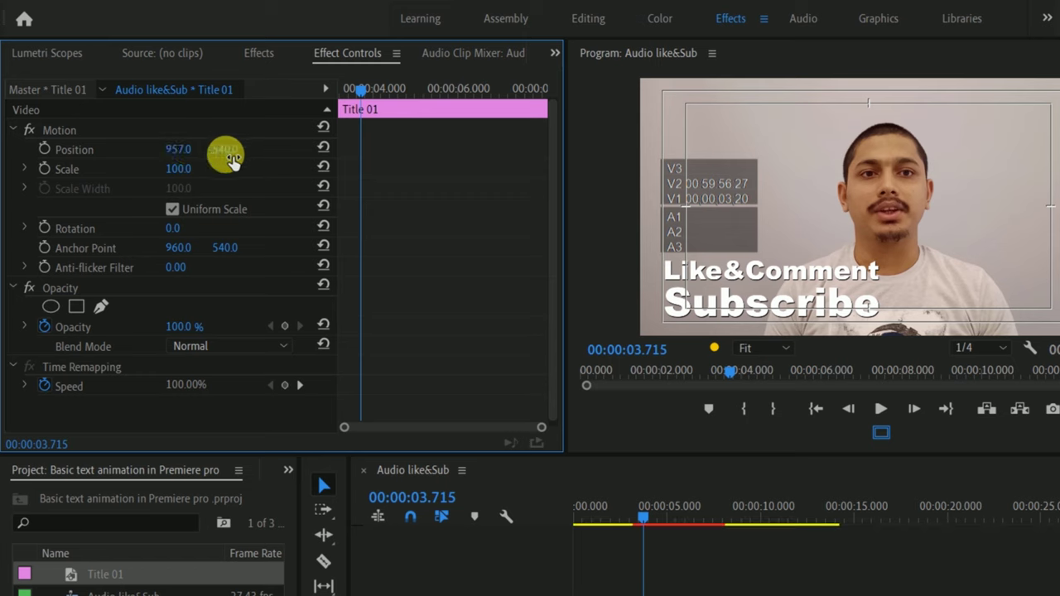
pyautogui.moveTo(223, 150)
pyautogui.mouseDown()
pyautogui.moveTo(236, 150)
pyautogui.moveTo(225, 149)
pyautogui.moveTo(236, 196)
pyautogui.mouseUp()
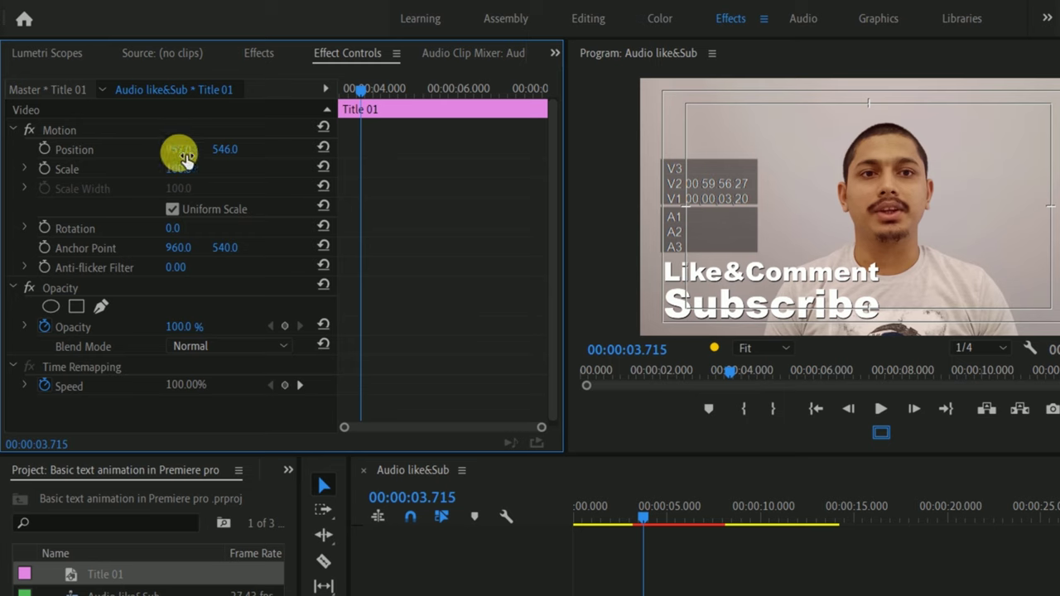
# Step: Push the title off-screen right to X 3985 and set a Position keyframe at 3.715 s
pyautogui.click(185, 159)
pyautogui.moveTo(178, 149); pyautogui.dragTo(273, 149)
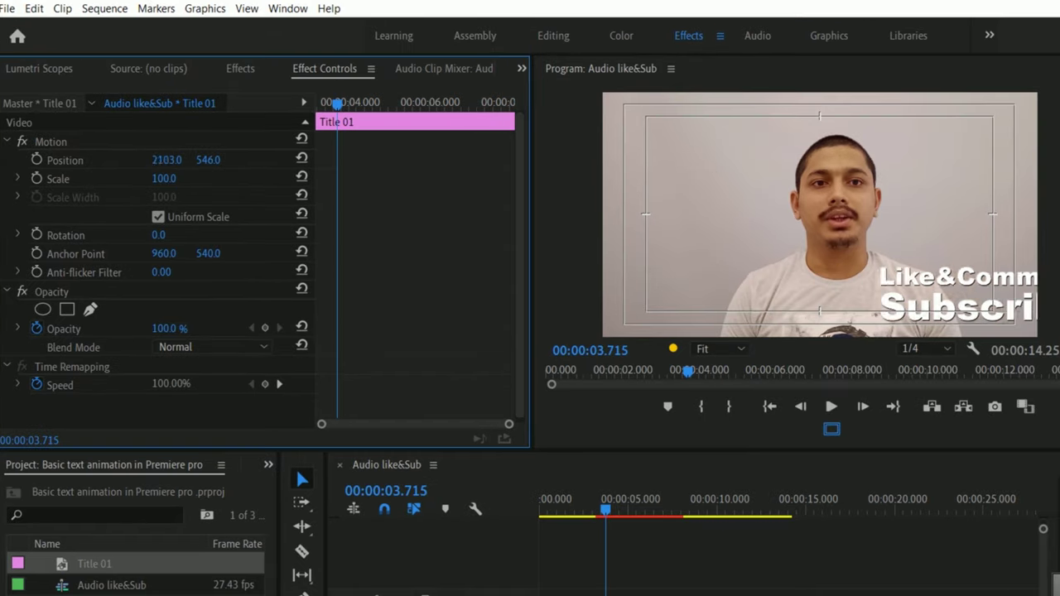
pyautogui.moveTo(166, 160); pyautogui.dragTo(298, 159)
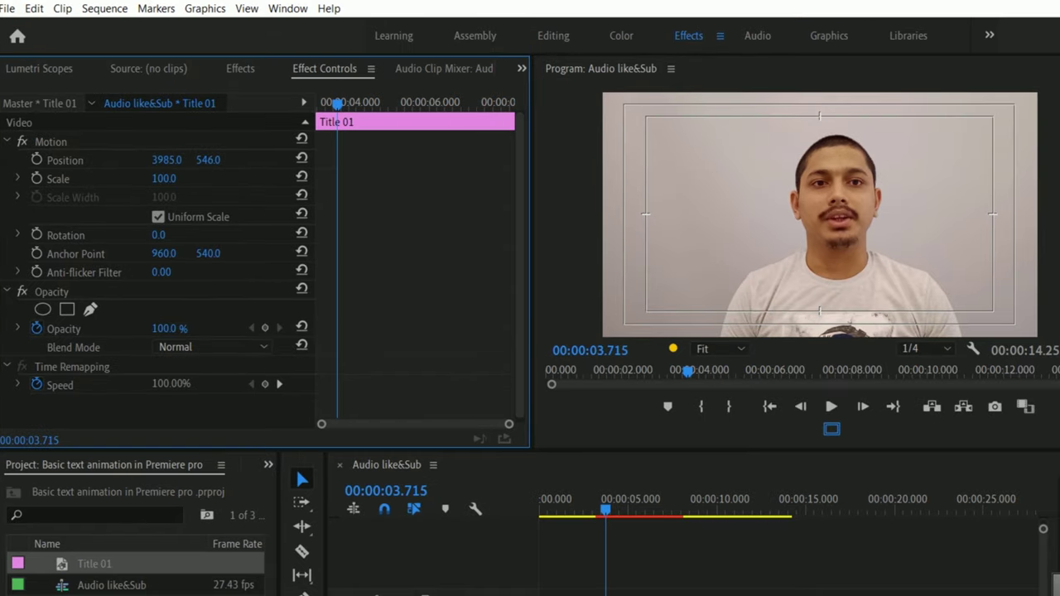
pyautogui.click(37, 160)
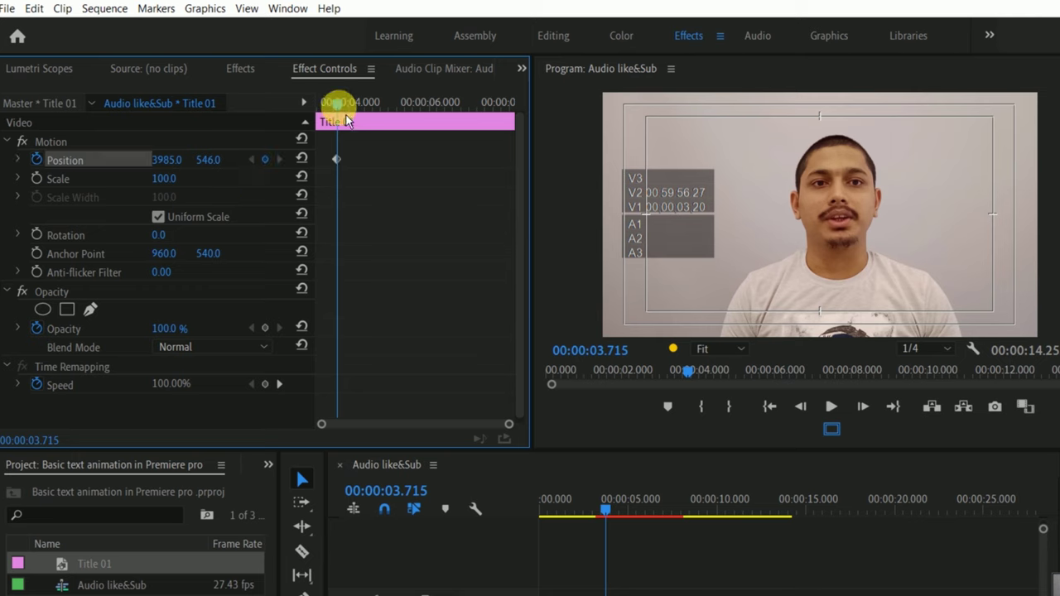
# Step: At 5.416 s, add a Position keyframe with X 957 and select it
pyautogui.moveTo(346, 120); pyautogui.dragTo(405, 106)
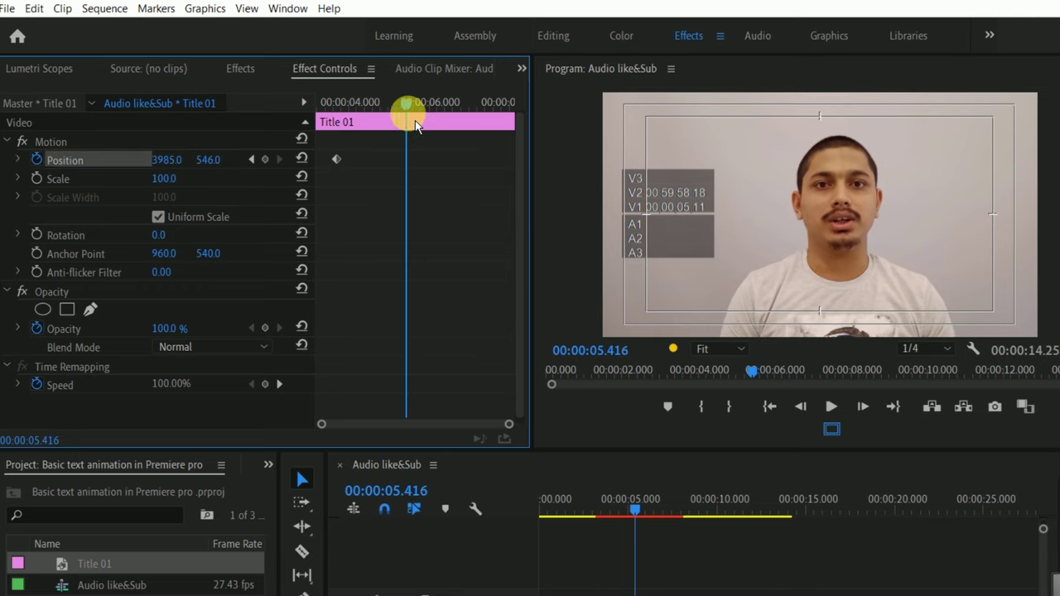
pyautogui.click(169, 177)
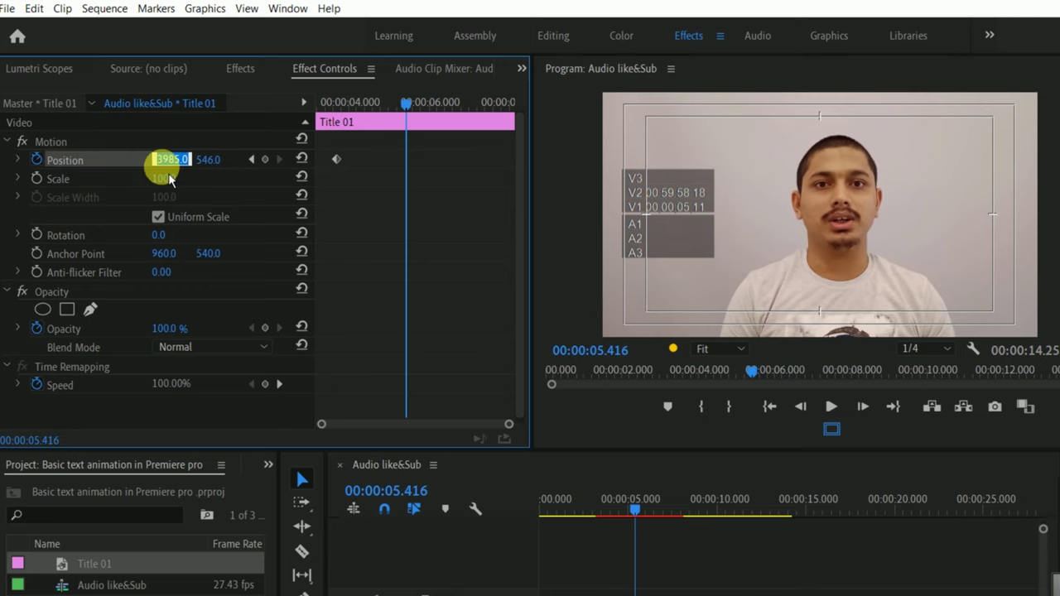
pyautogui.press('BackSpace')
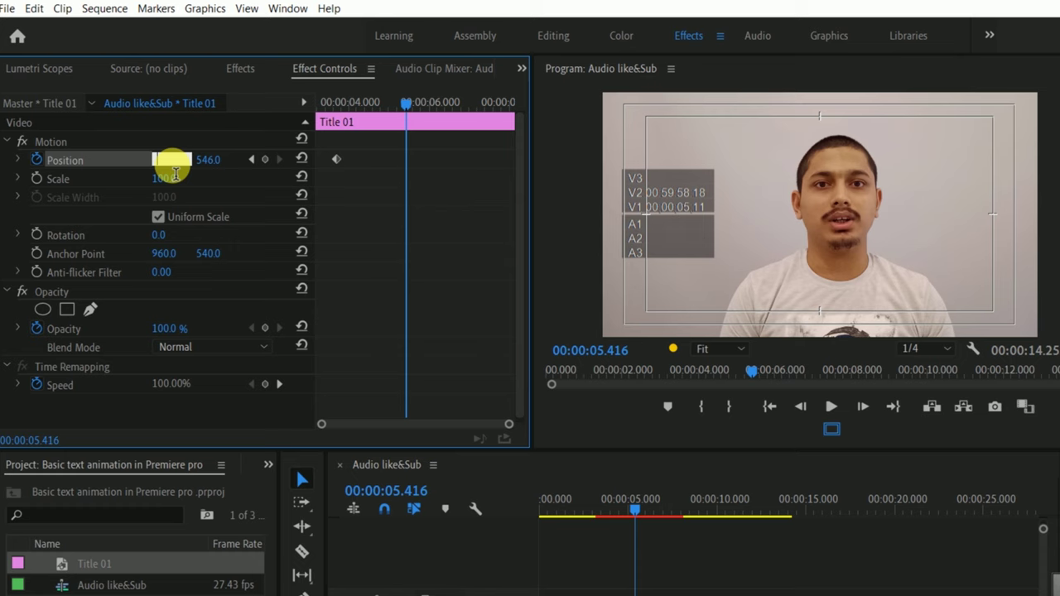
pyautogui.write('957')
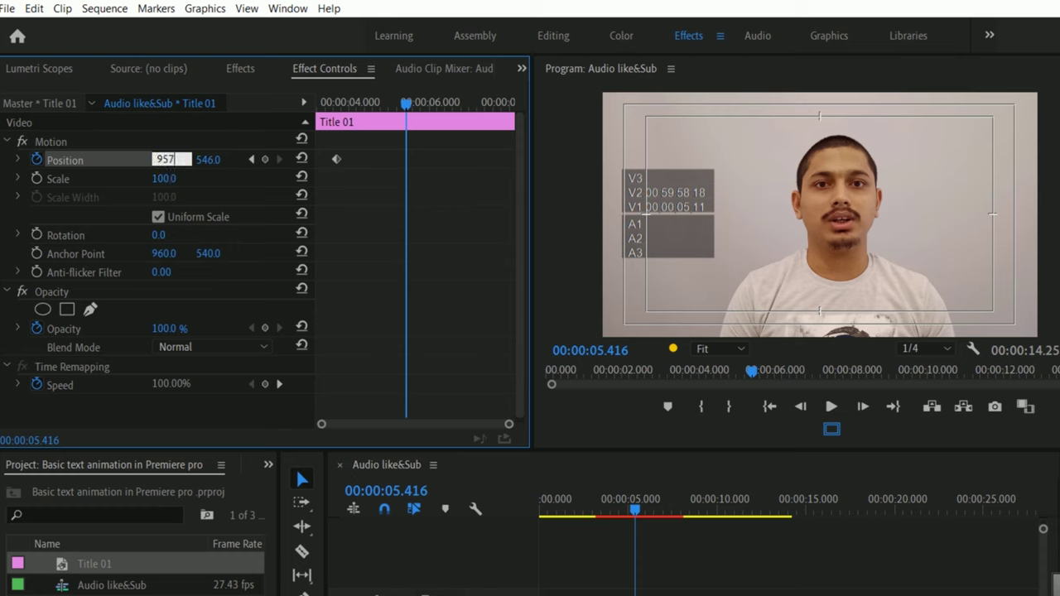
pyautogui.press('Return')
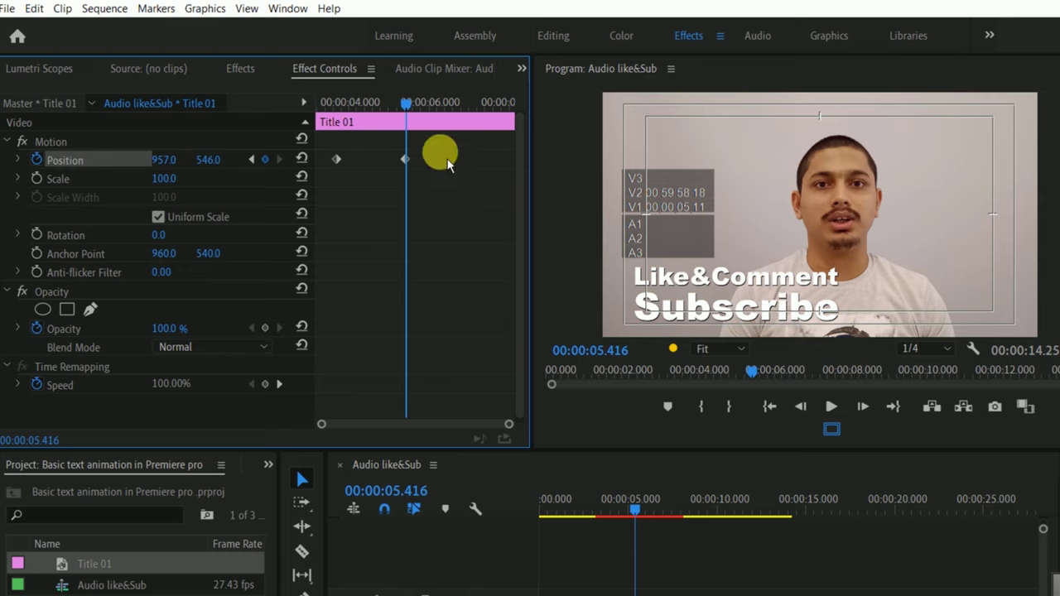
pyautogui.moveTo(439, 154)
pyautogui.mouseDown()
pyautogui.moveTo(348, 191)
pyautogui.moveTo(331, 185)
pyautogui.mouseUp()
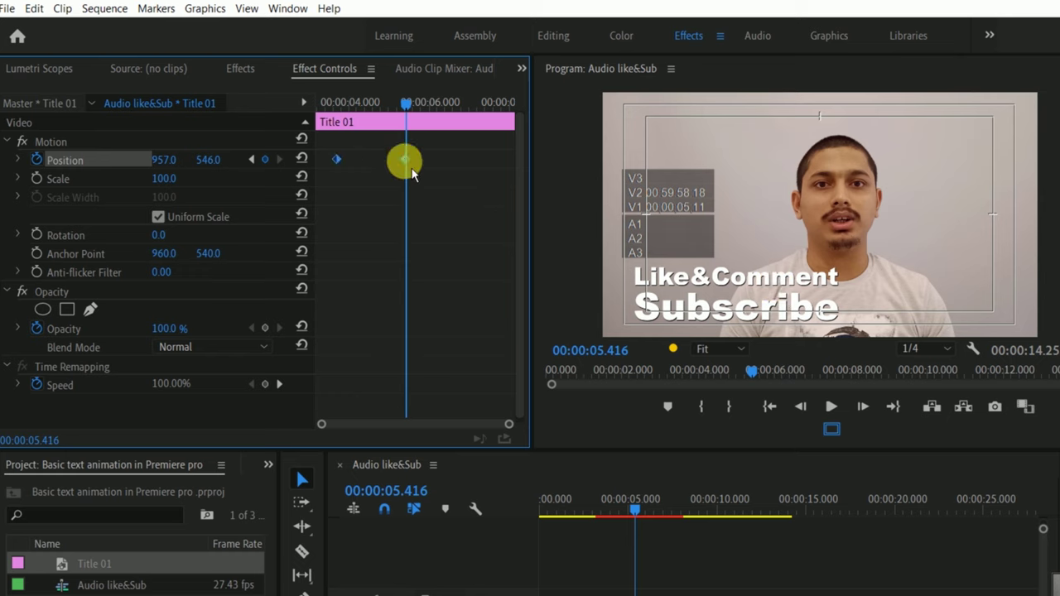
# Step: Apply Ease In temporal interpolation to the Position keyframes
pyautogui.rightClick(405, 159)
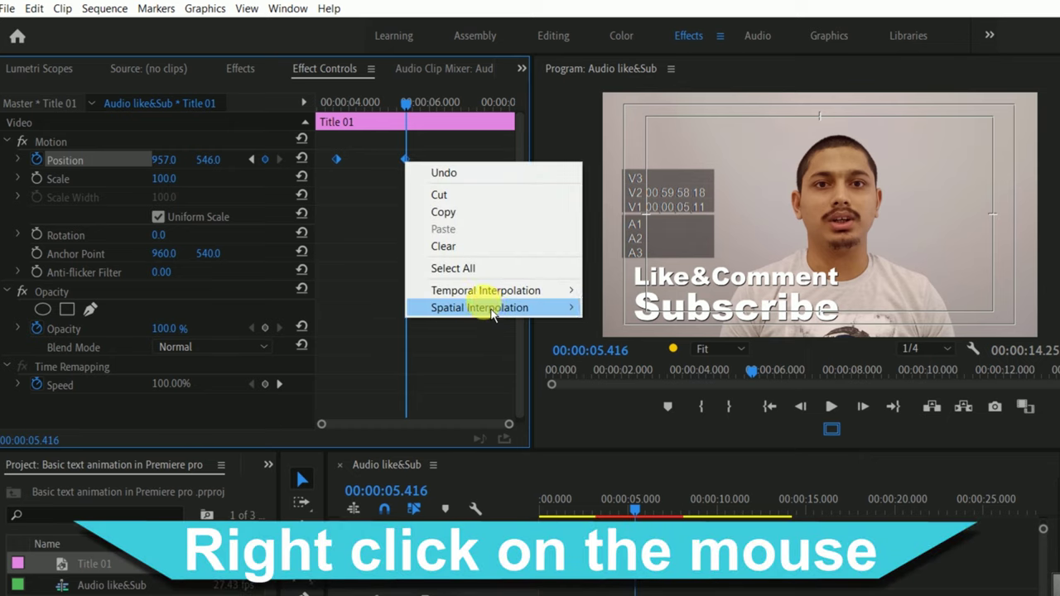
pyautogui.moveTo(556, 301)
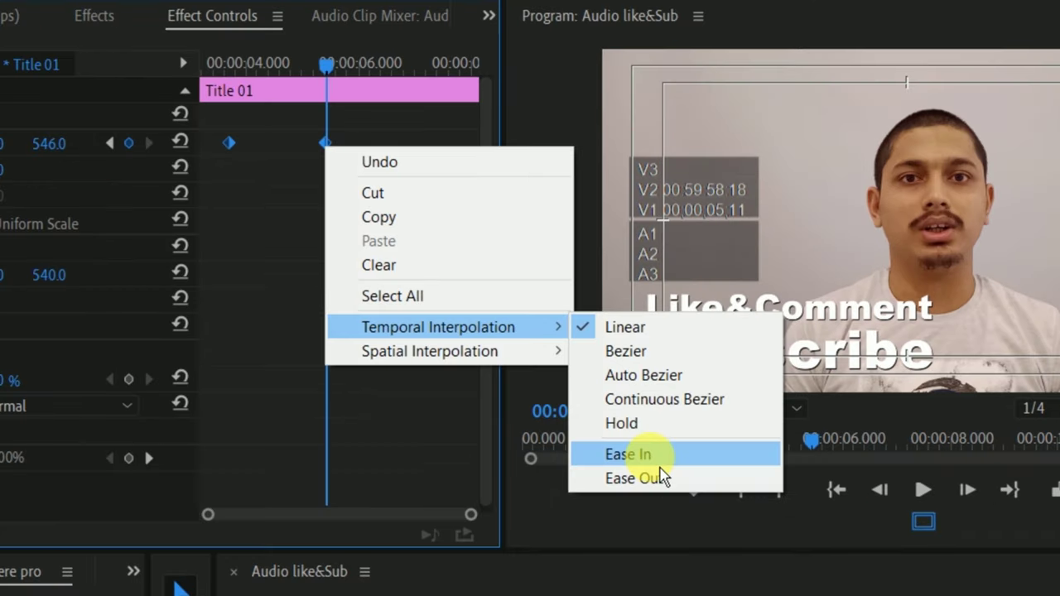
pyautogui.click(659, 456)
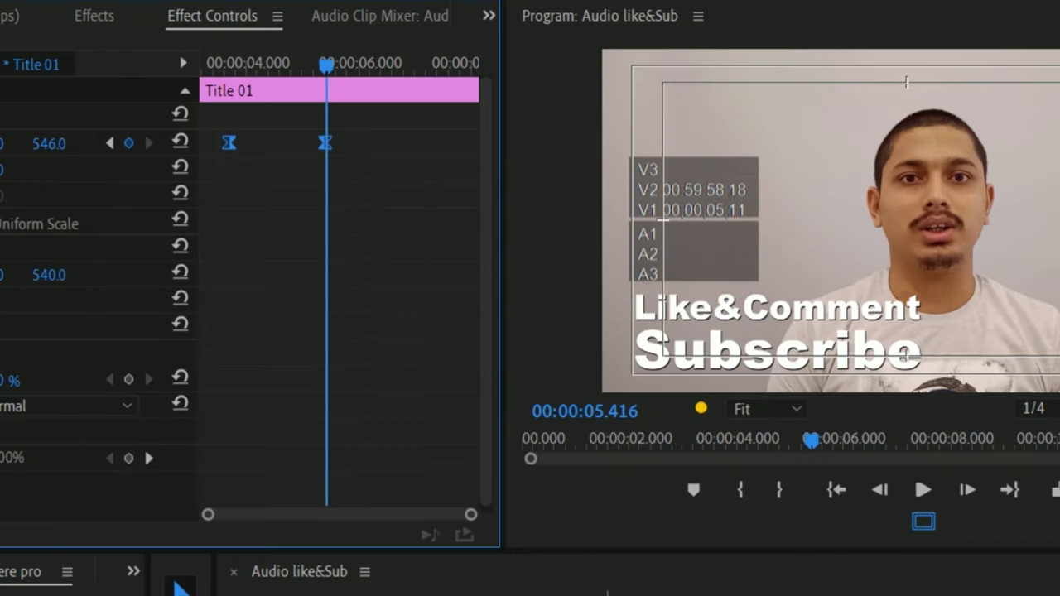
# Step: Play the sequence from before the title to preview the slide-in
pyautogui.click(593, 539)
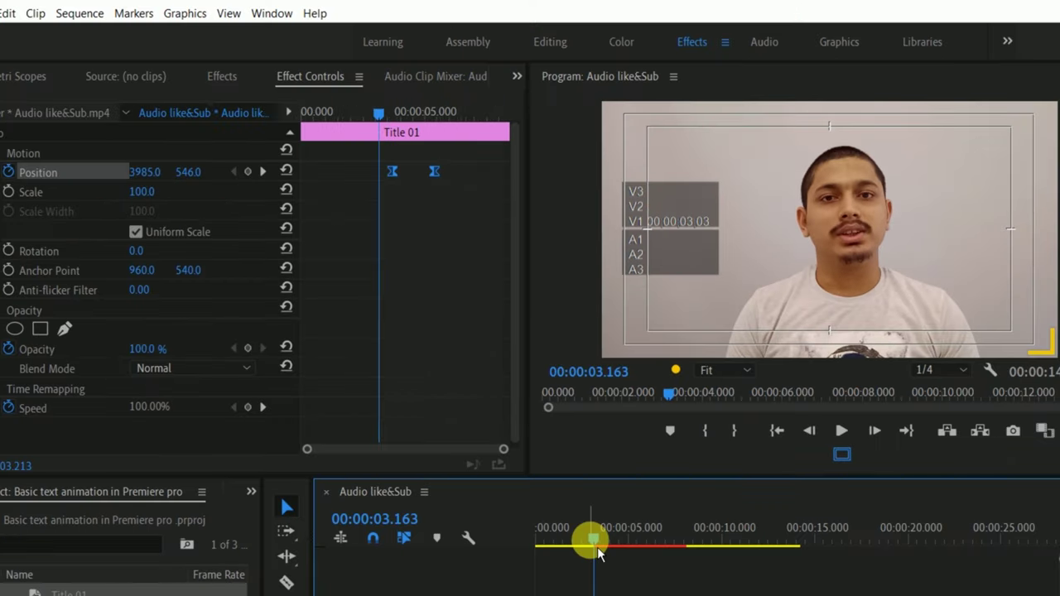
pyautogui.press('space')
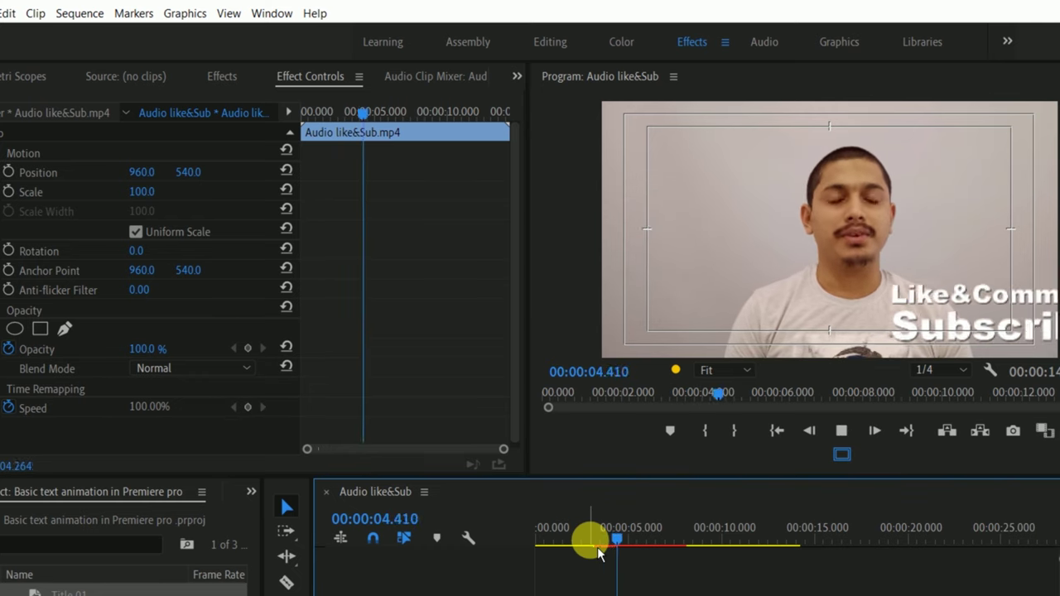
pyautogui.press('space')
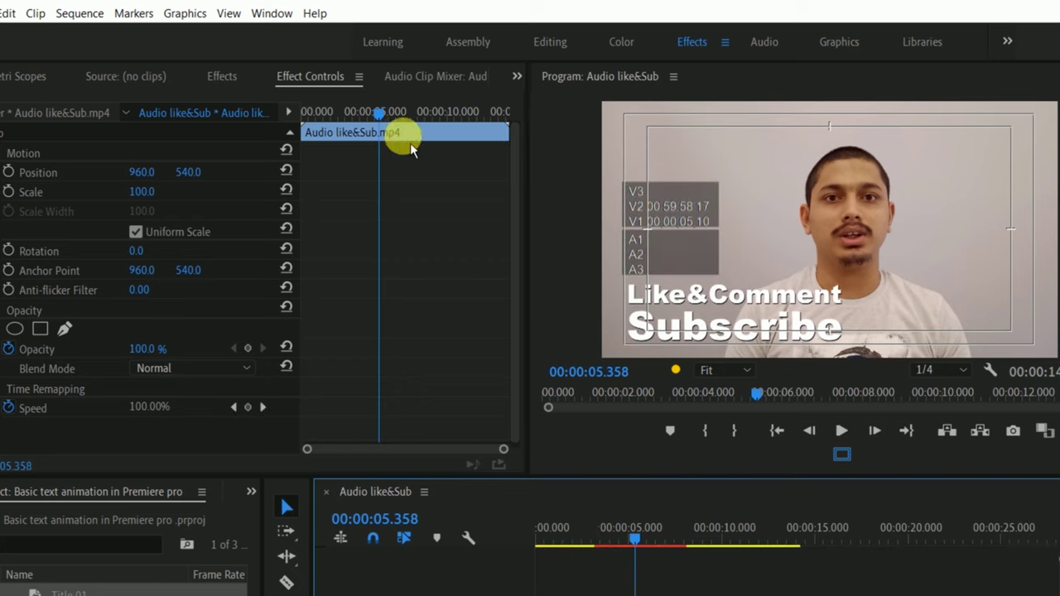
# Step: Select the Title 01 clip and marquee-select both of its Position keyframes
pyautogui.click(441, 262)
pyautogui.click(635, 590)
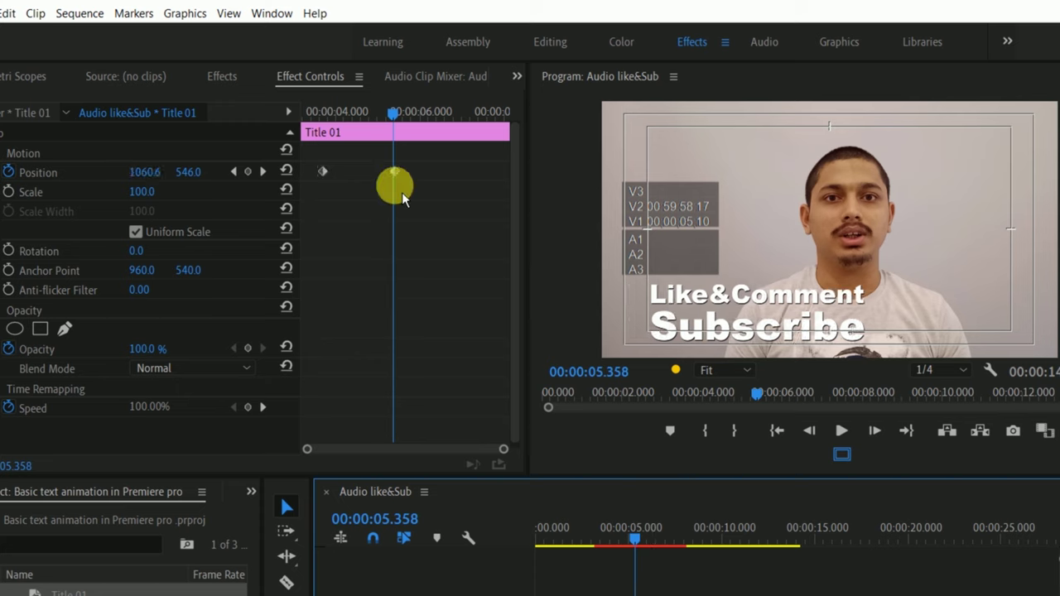
pyautogui.moveTo(400, 178); pyautogui.dragTo(315, 204)
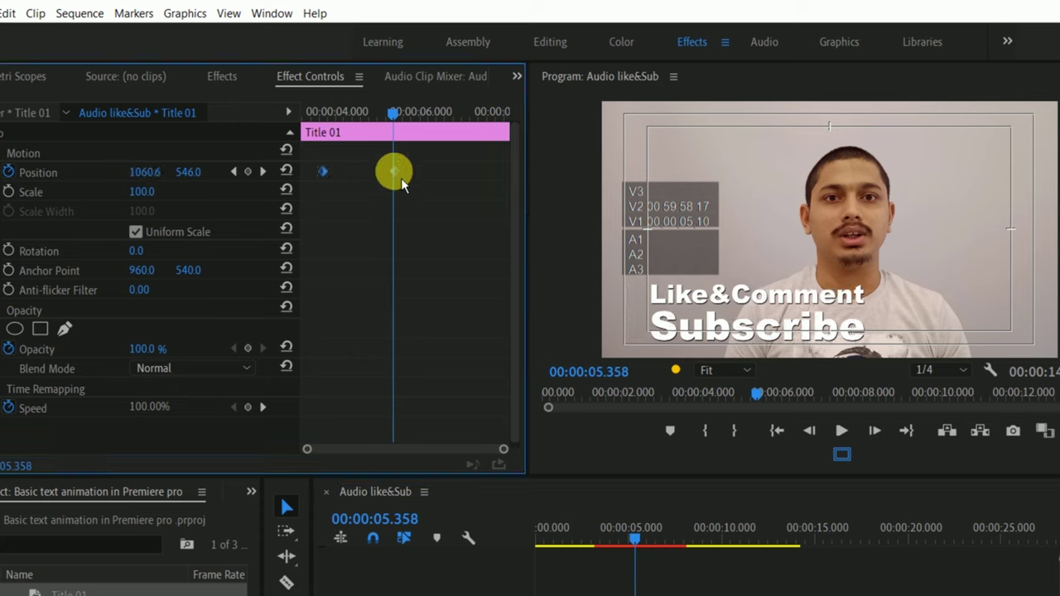
# Step: Set the Position keyframes to Continuous Bezier timing and expand Position to show its velocity graph
pyautogui.rightClick(395, 173)
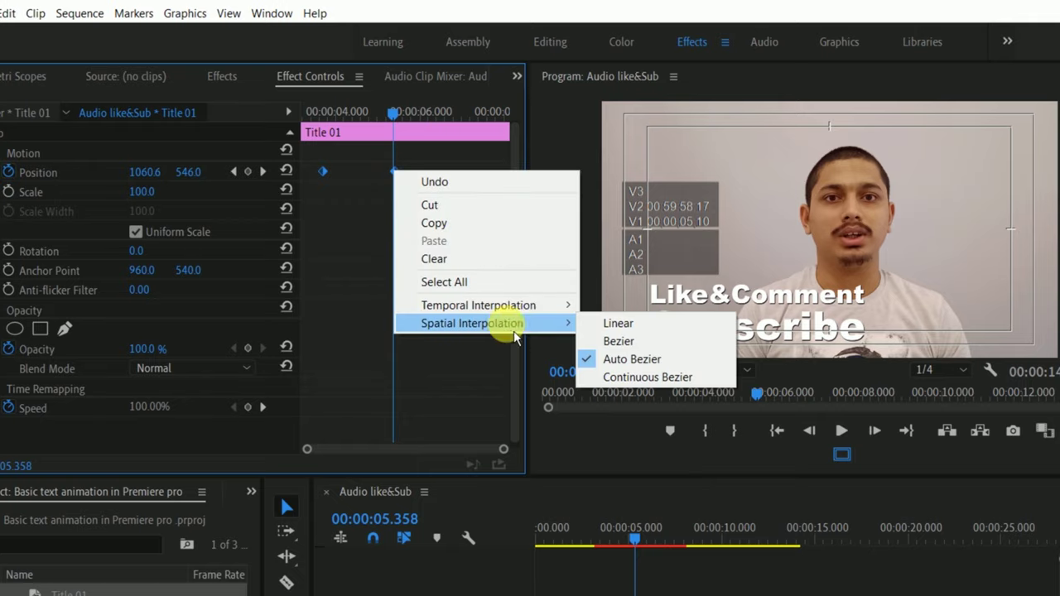
pyautogui.moveTo(454, 304)
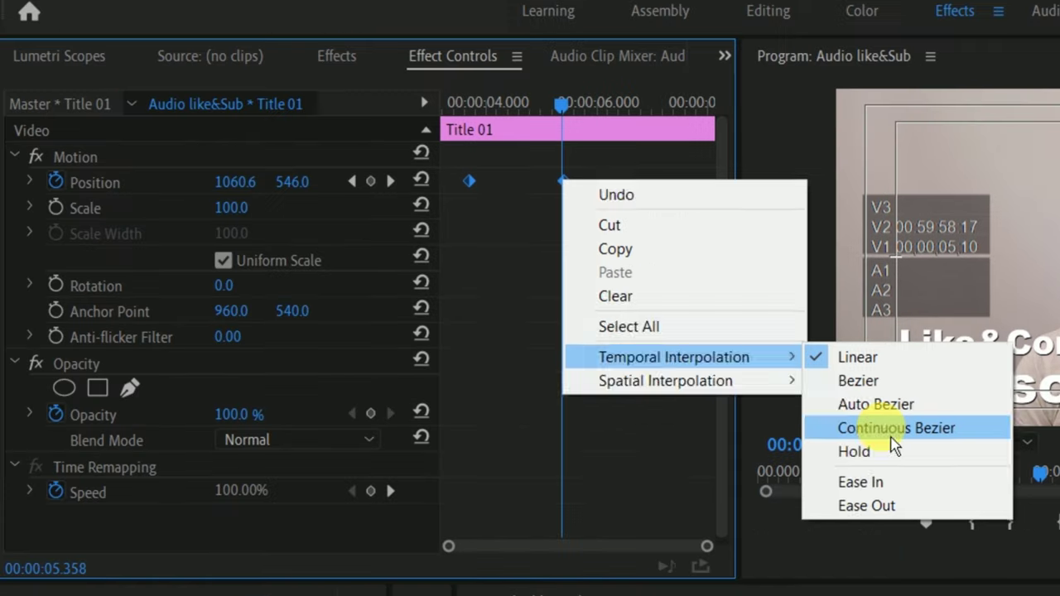
pyautogui.click(539, 368)
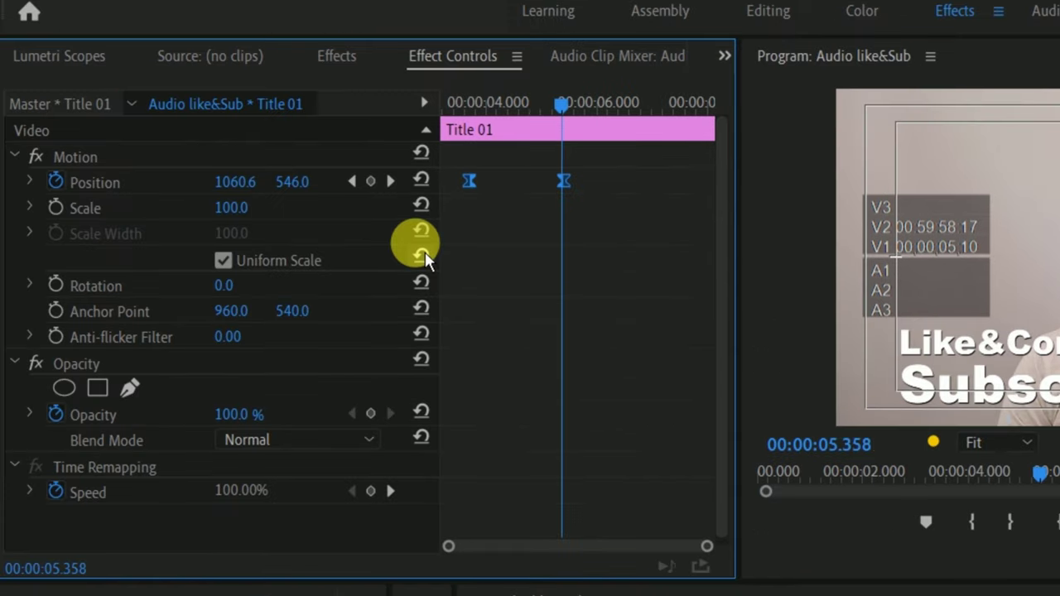
pyautogui.click(30, 182)
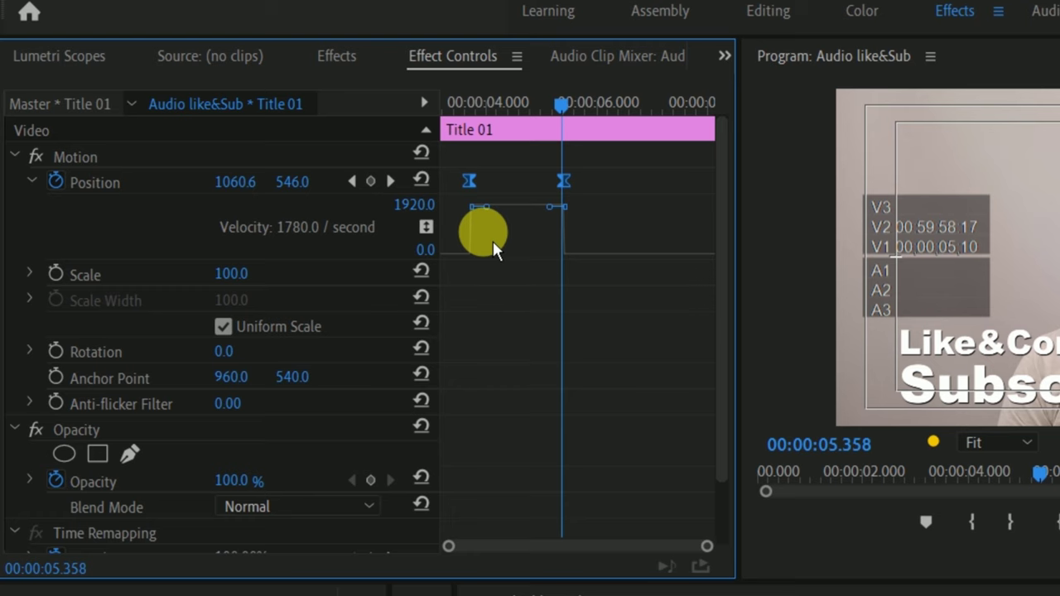
# Step: Raise the first keyframe's velocity handle for a sharp start, preview, then lower the second's to ease in
pyautogui.click(468, 206)
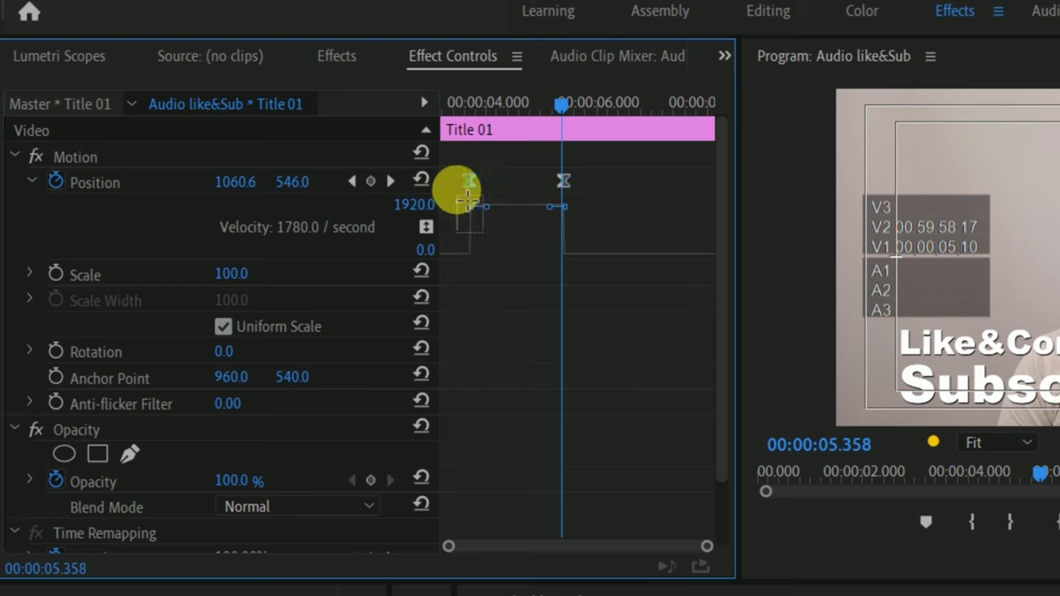
pyautogui.moveTo(488, 207); pyautogui.dragTo(486, 245)
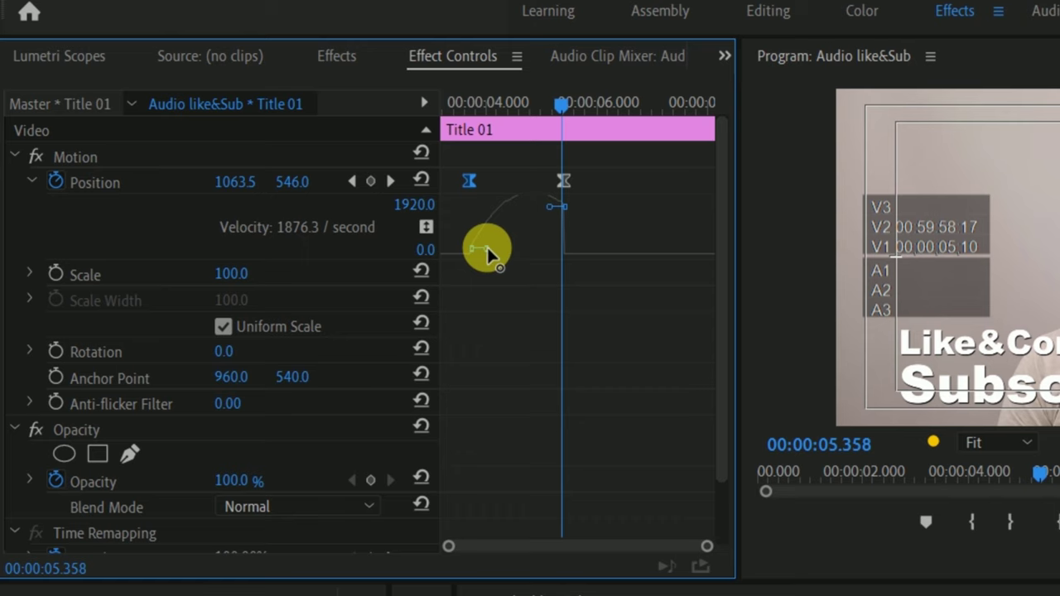
pyautogui.click(469, 124)
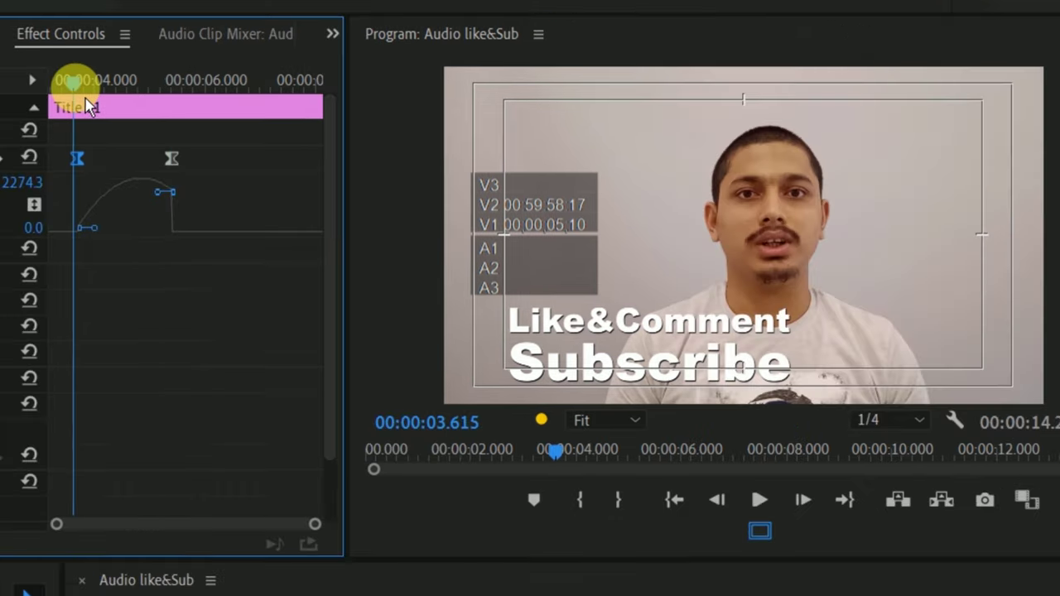
pyautogui.press('space')
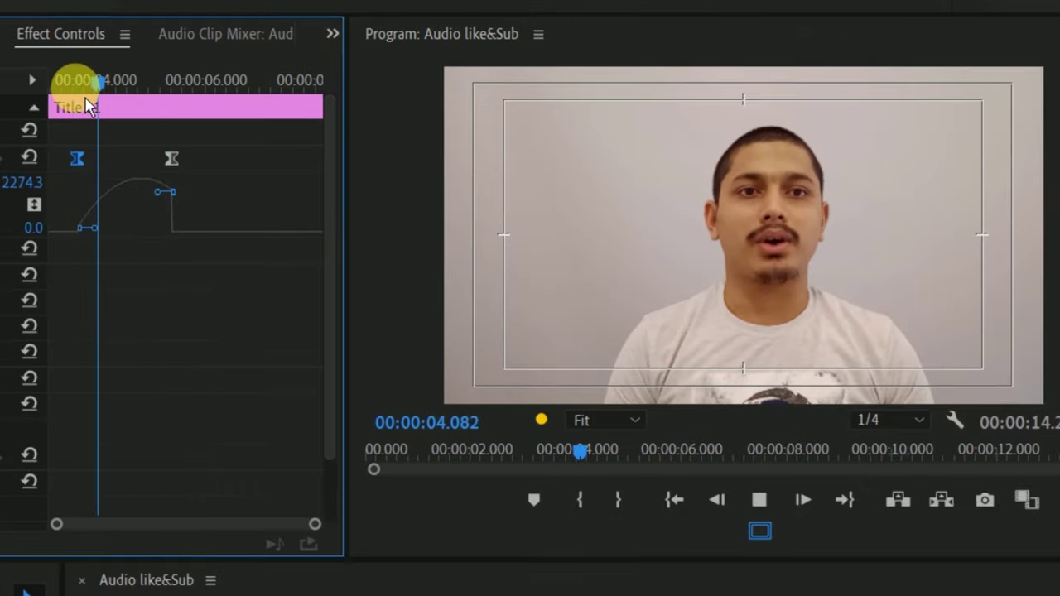
pyautogui.press('space')
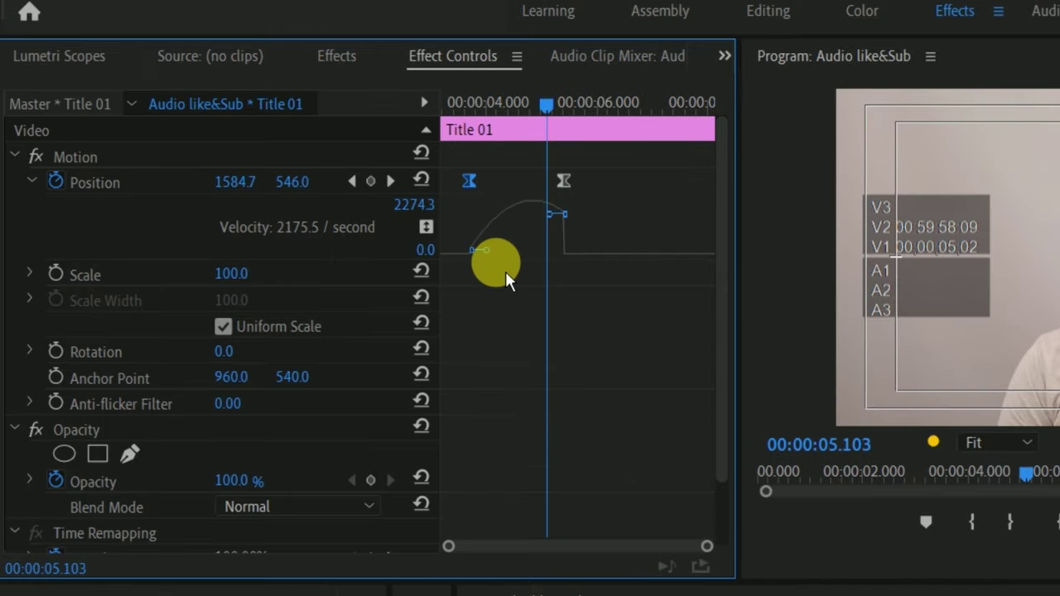
pyautogui.moveTo(488, 257); pyautogui.dragTo(477, 147)
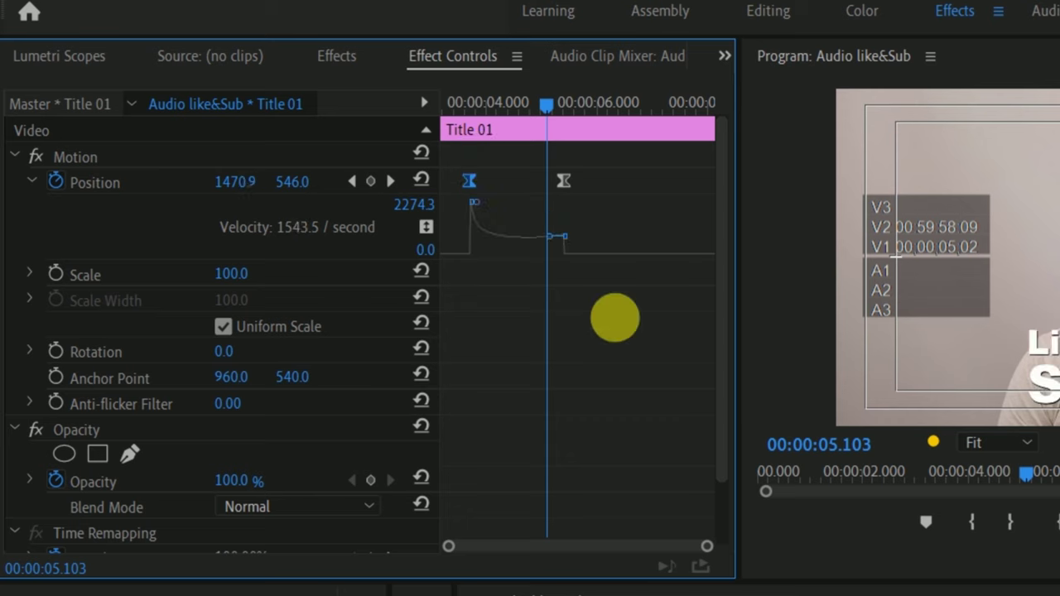
pyautogui.moveTo(551, 236); pyautogui.dragTo(549, 283)
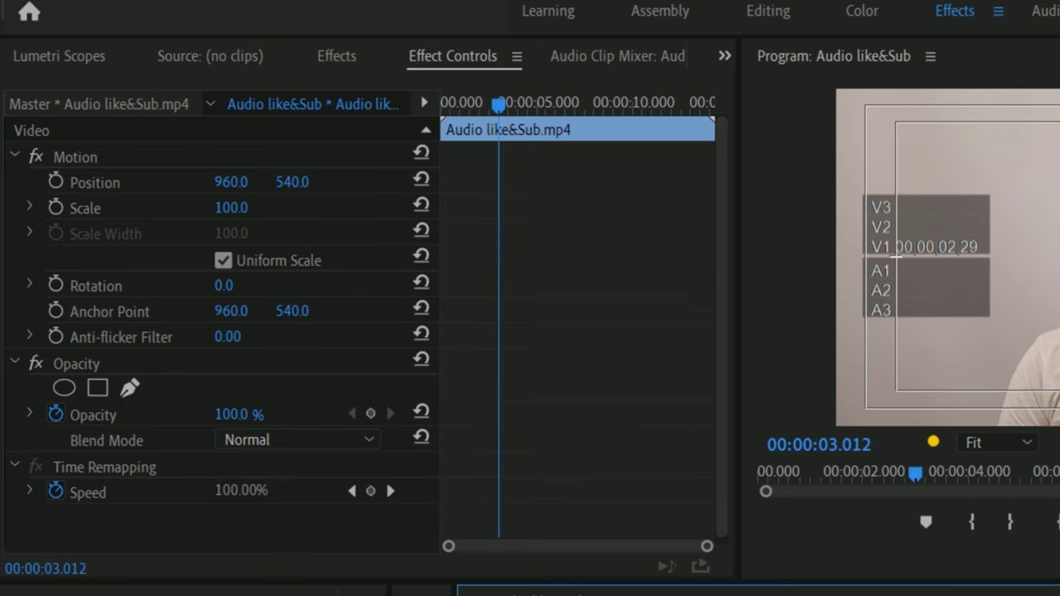
# Step: Preview the eased title slide-in, stopping with the title on screen
pyautogui.press('space')
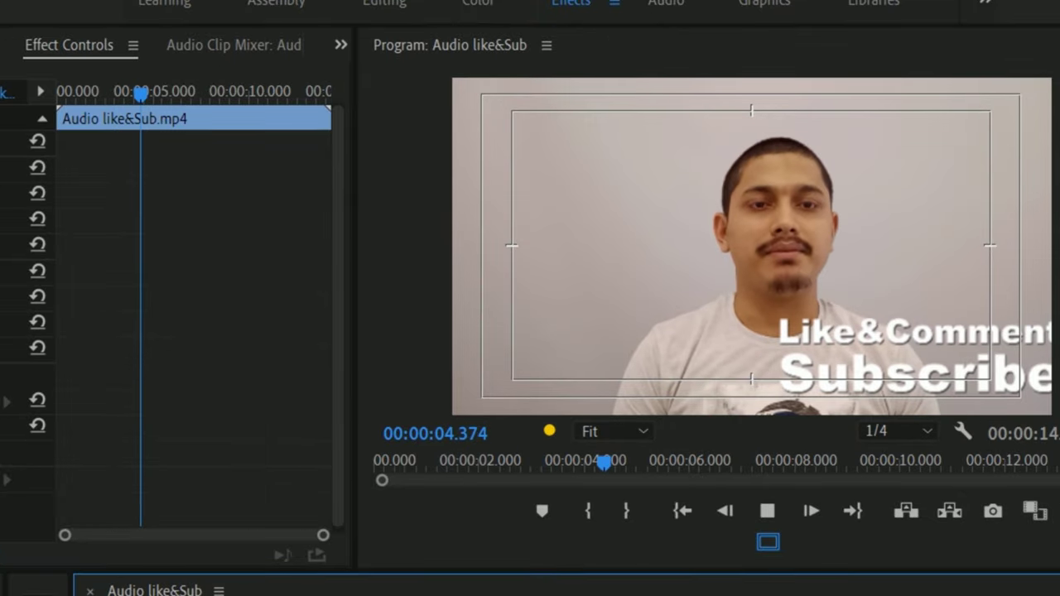
pyautogui.press('space')
pyautogui.click(605, 570)
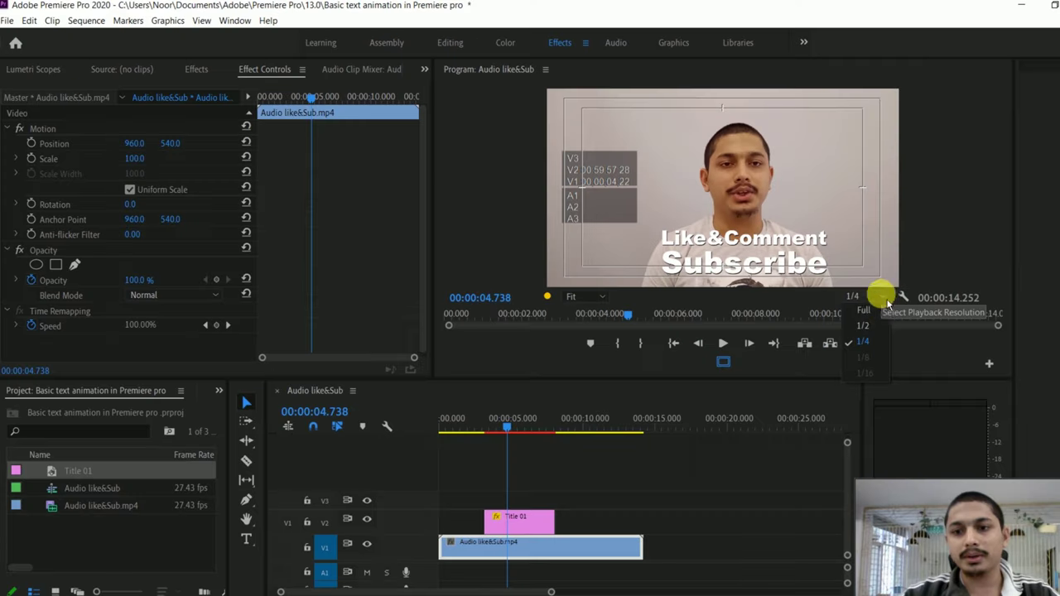
# Step: Set Program monitor playback resolution to Full and replay the title from just before it enters
pyautogui.click(880, 295)
pyautogui.click(866, 311)
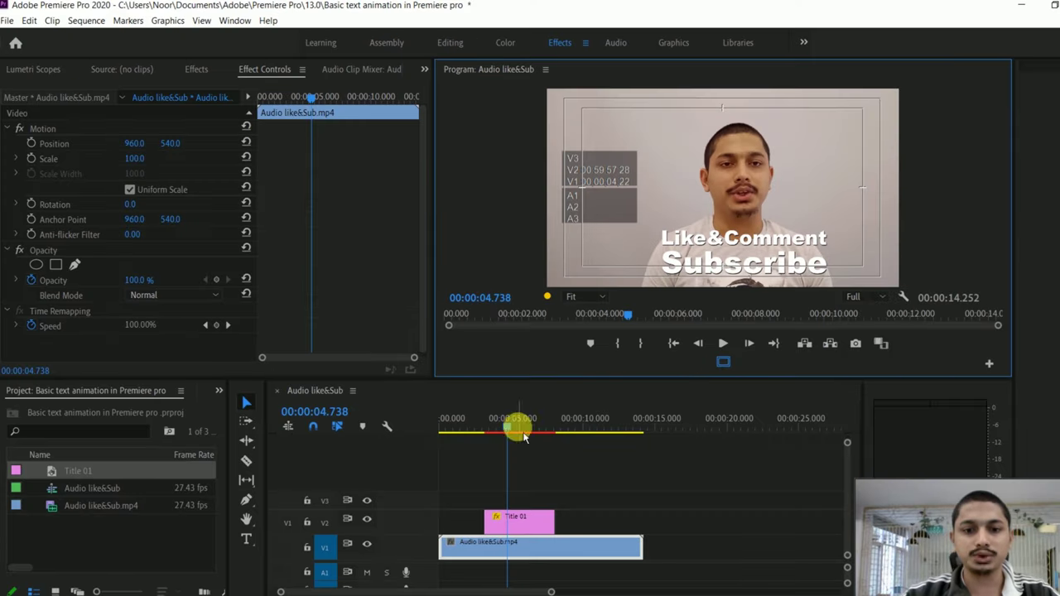
pyautogui.click(479, 424)
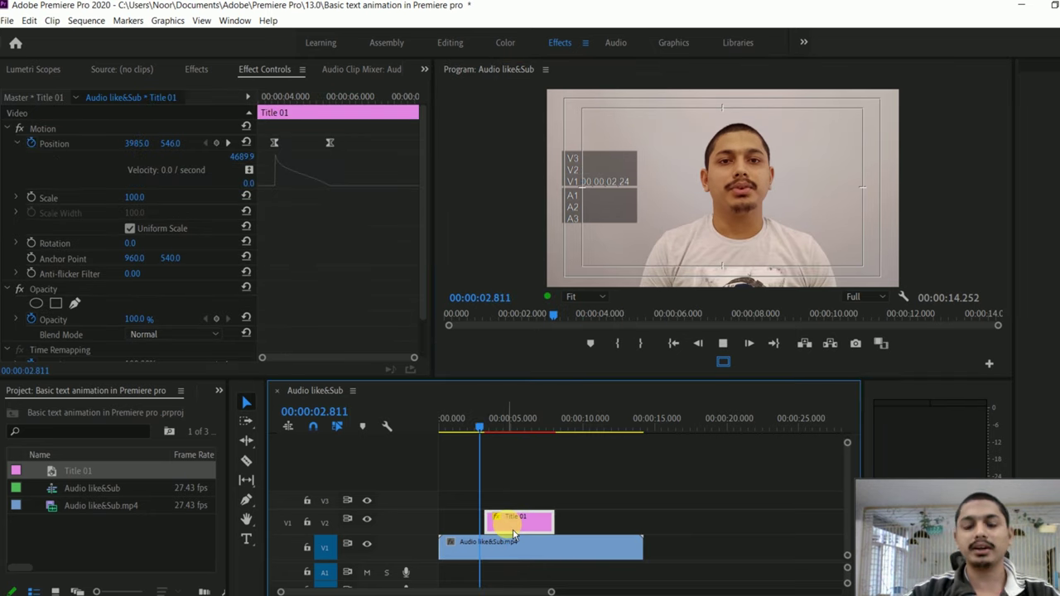
pyautogui.press('space')
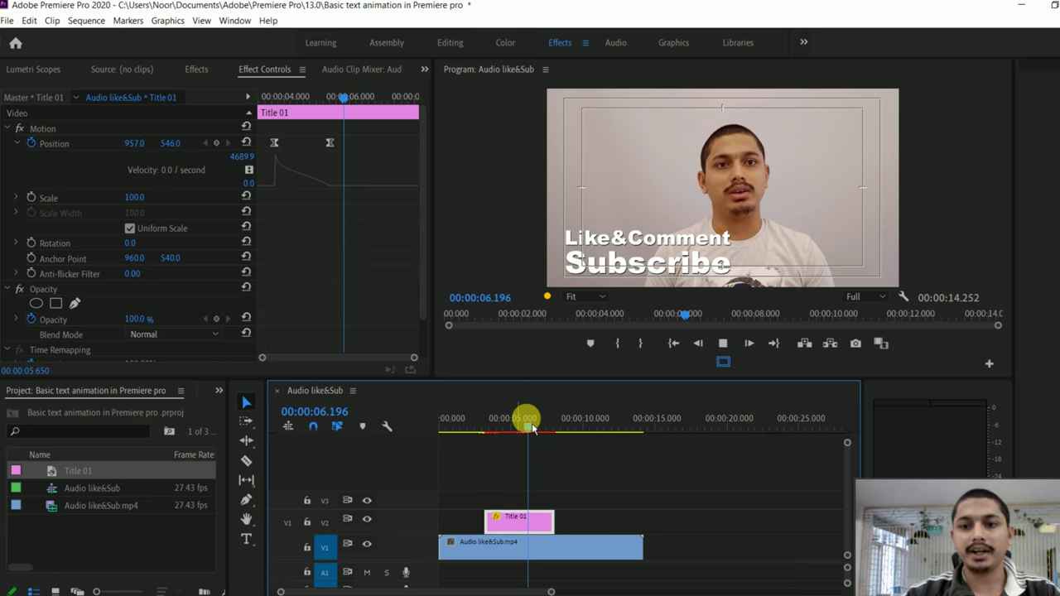
pyautogui.moveTo(523, 432); pyautogui.dragTo(496, 442)
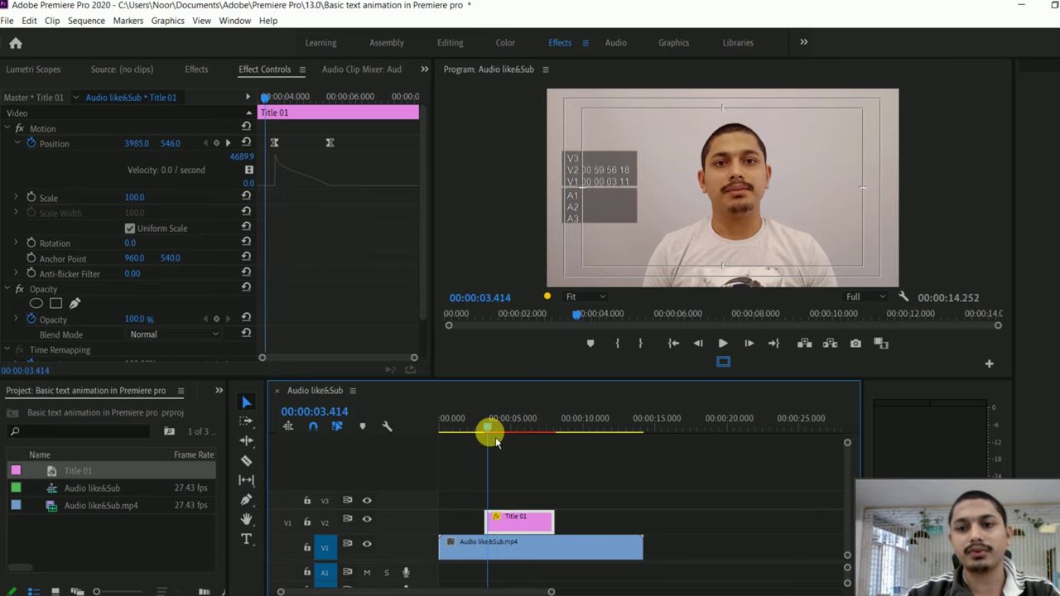